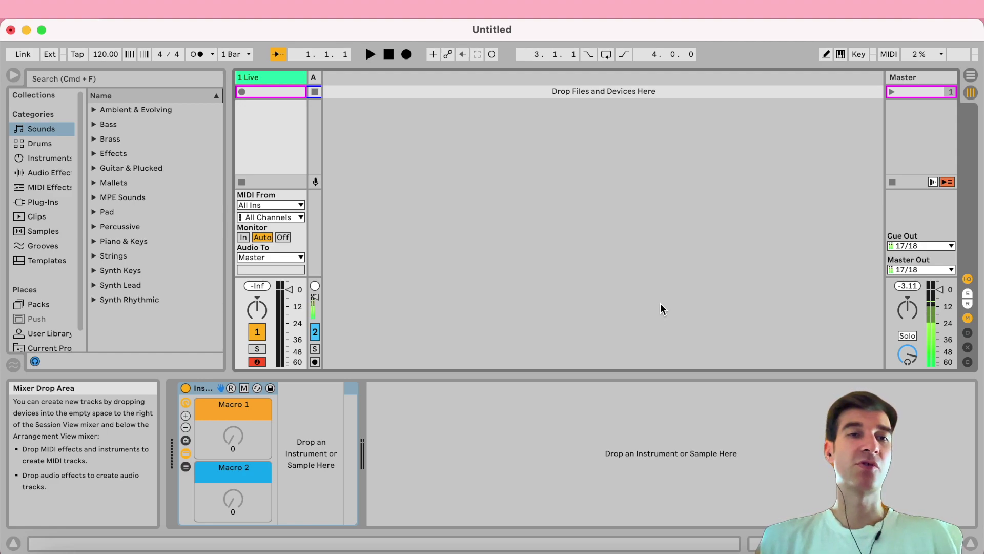
Load Gtr Lead.adg from User Library > Presets > Instruments > Instrument Rack onto track 1.
scroll(47, 307, "down", 1)
left_click(47, 314)
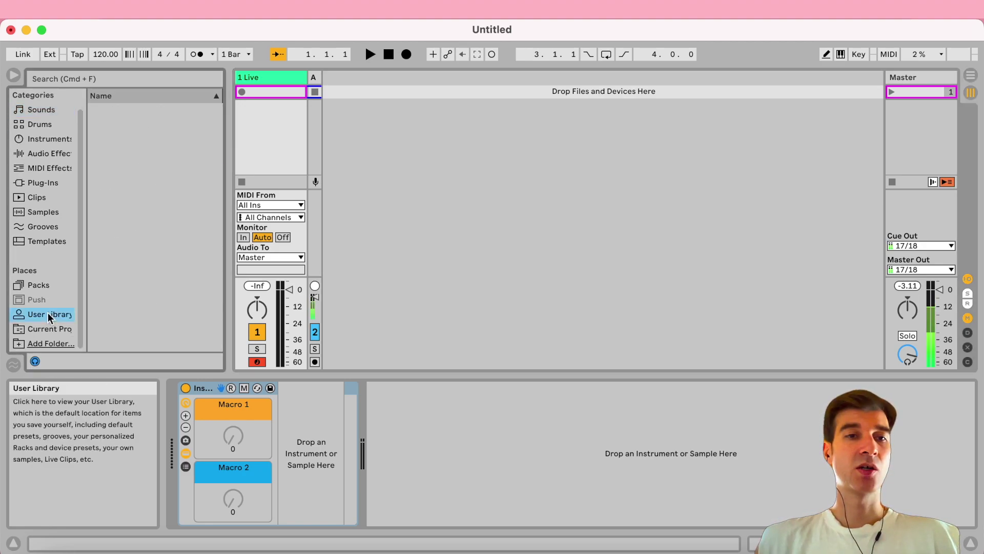
left_click(93, 153)
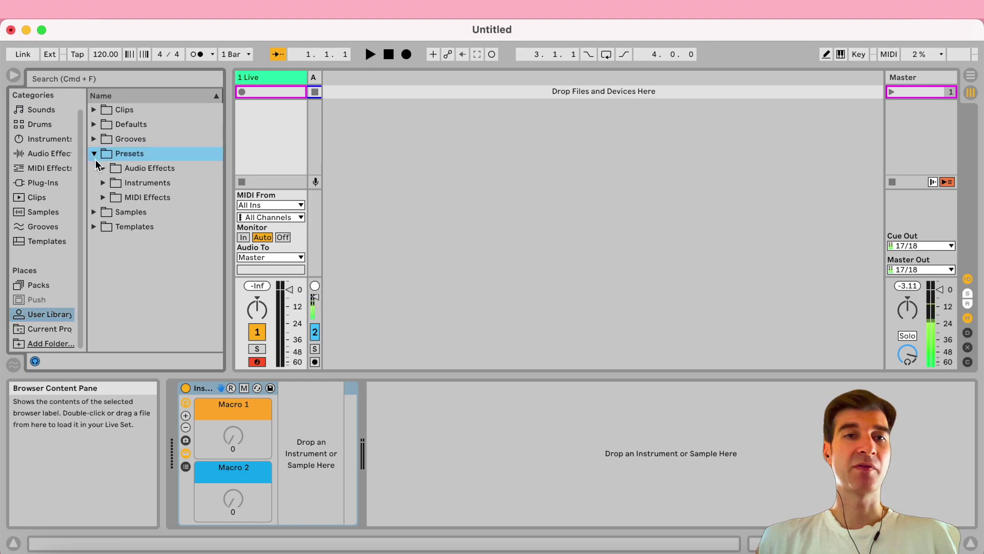
left_click(103, 183)
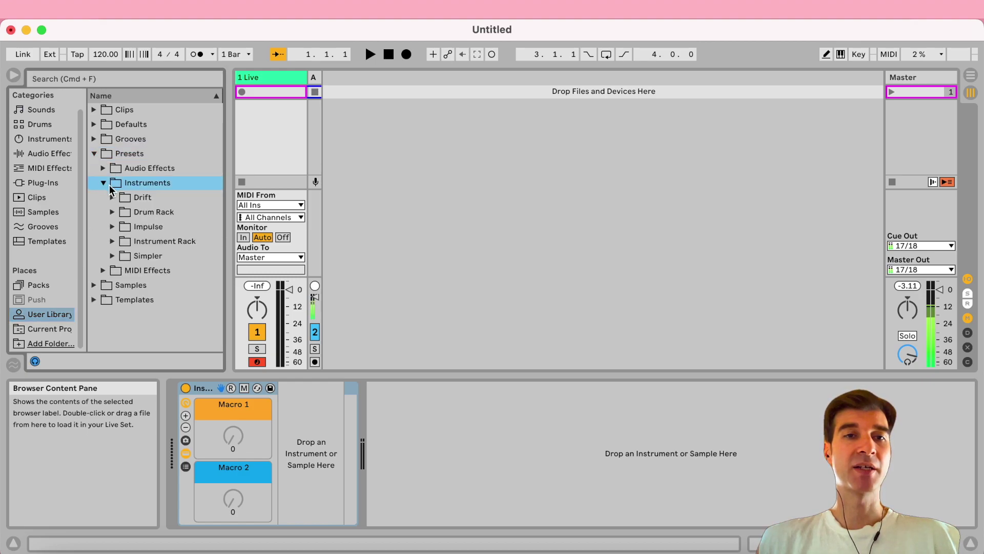
left_click(112, 241)
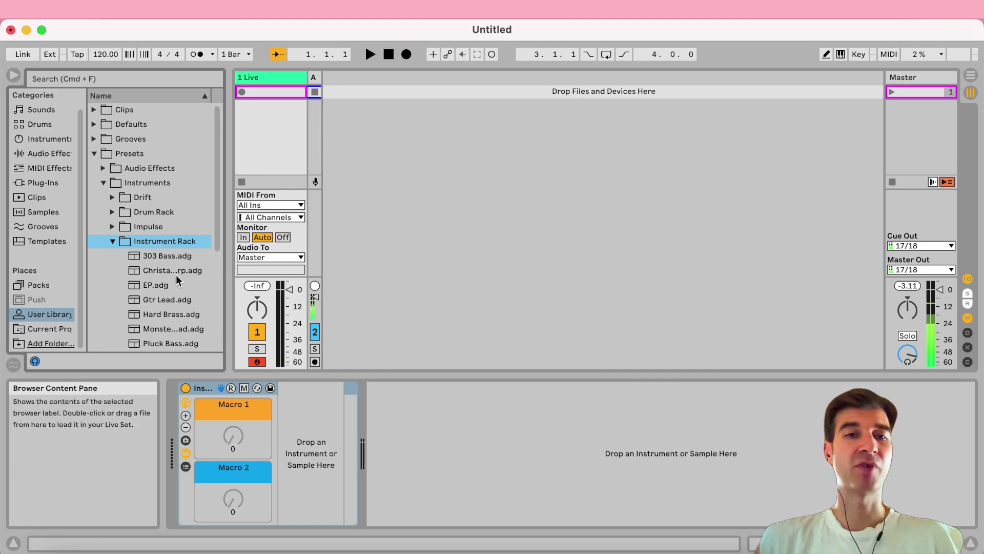
scroll(163, 287, "down", 1)
left_click_drag(161, 284, 208, 389)
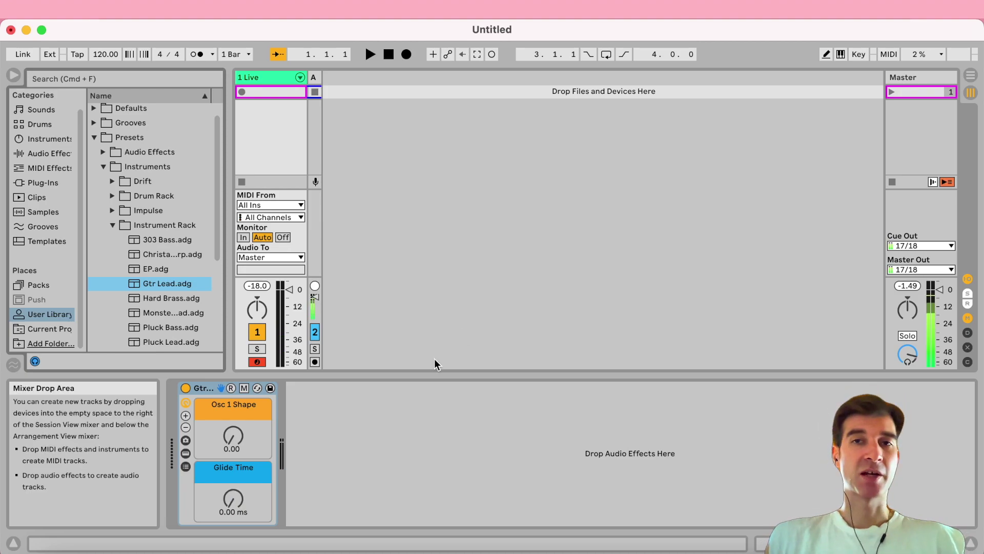
Show the Gtr Lead rack's devices, select Drift, and browse Sounds > Guitar & Plucked.
left_click(187, 452)
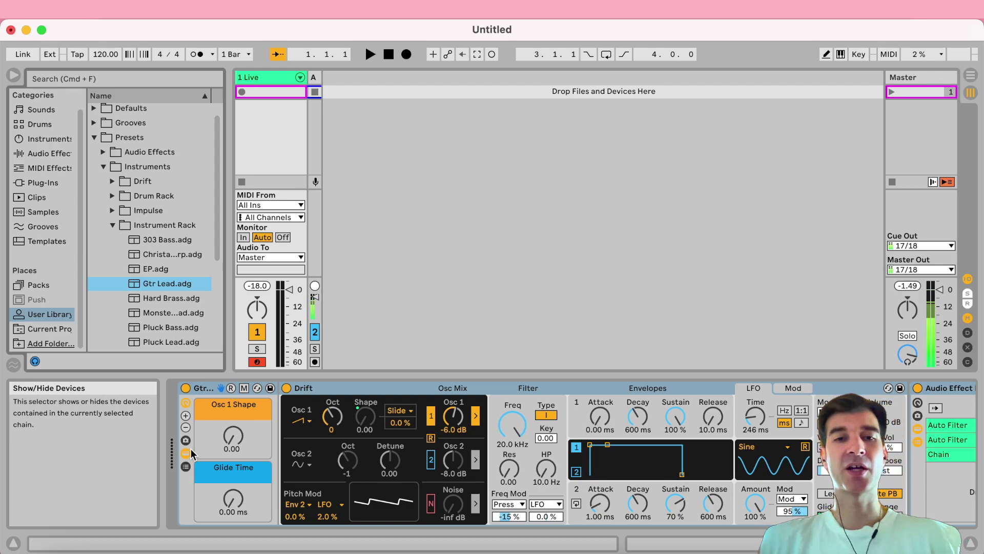
left_click(336, 391)
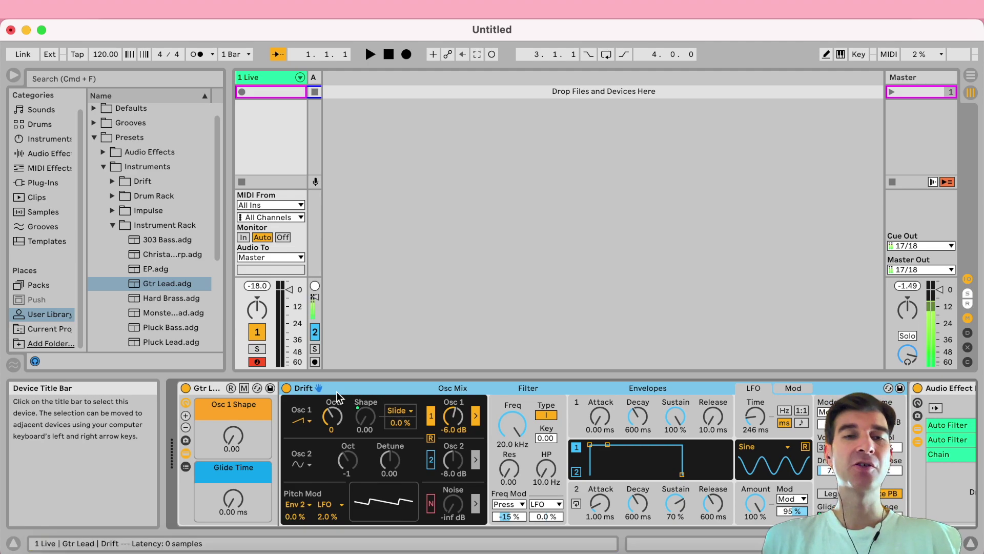
left_click(45, 110)
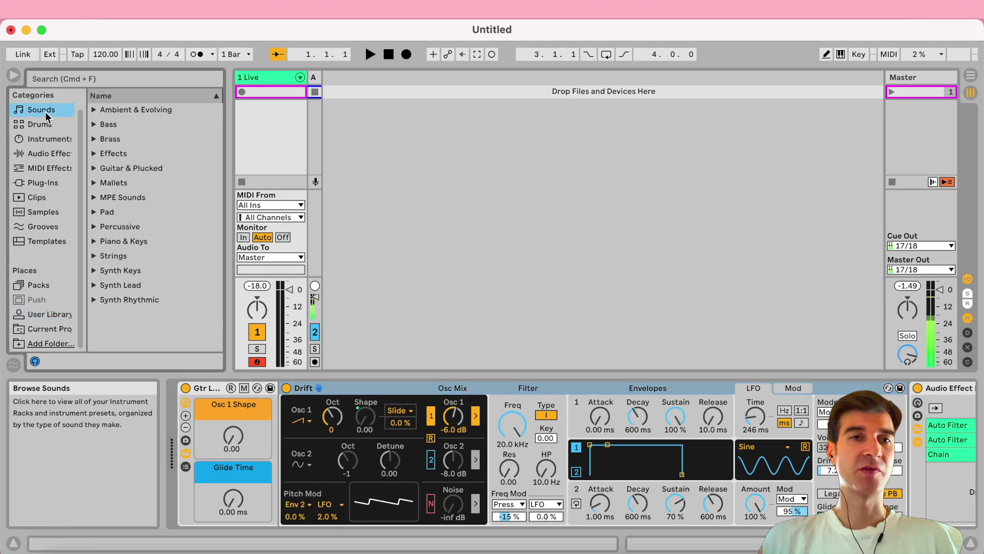
left_click(96, 169)
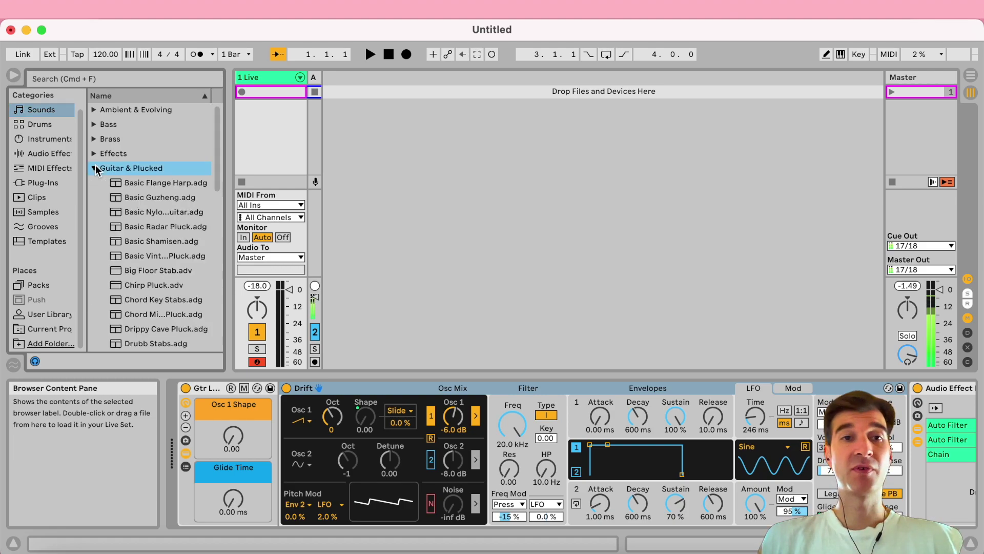
Try the Basic Guzheng preset in place of Drift, then undo it to keep Drift.
left_click(147, 197)
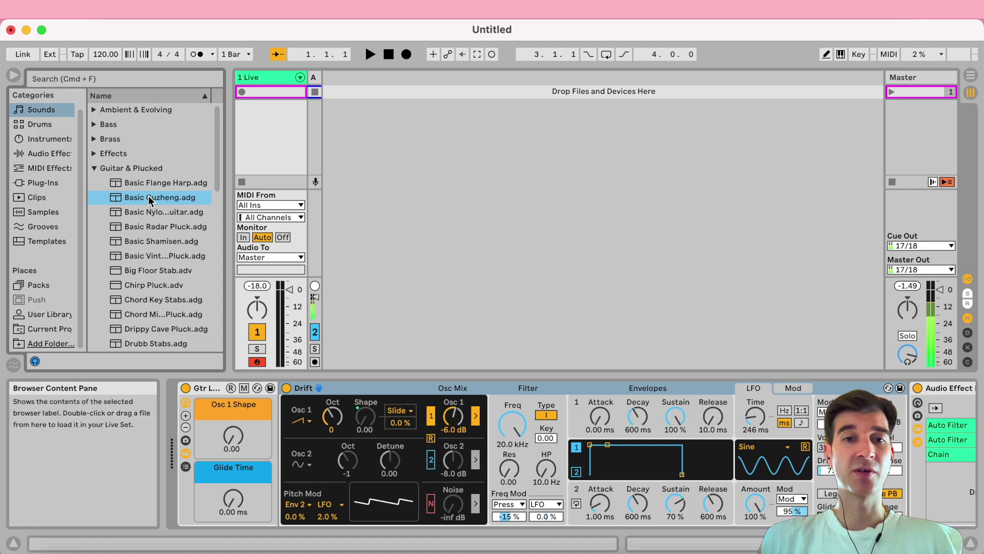
left_click_drag(359, 387, 361, 387)
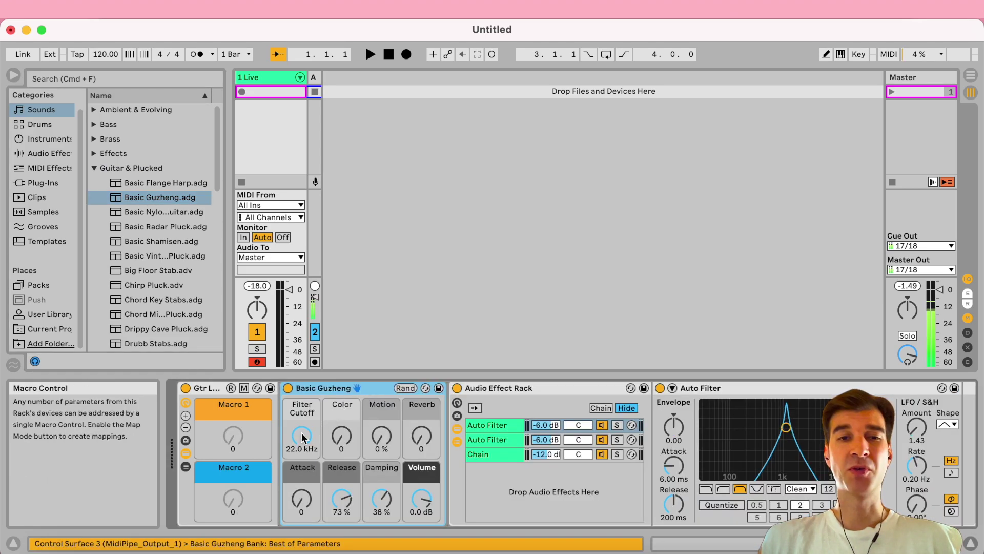
key("super+z")
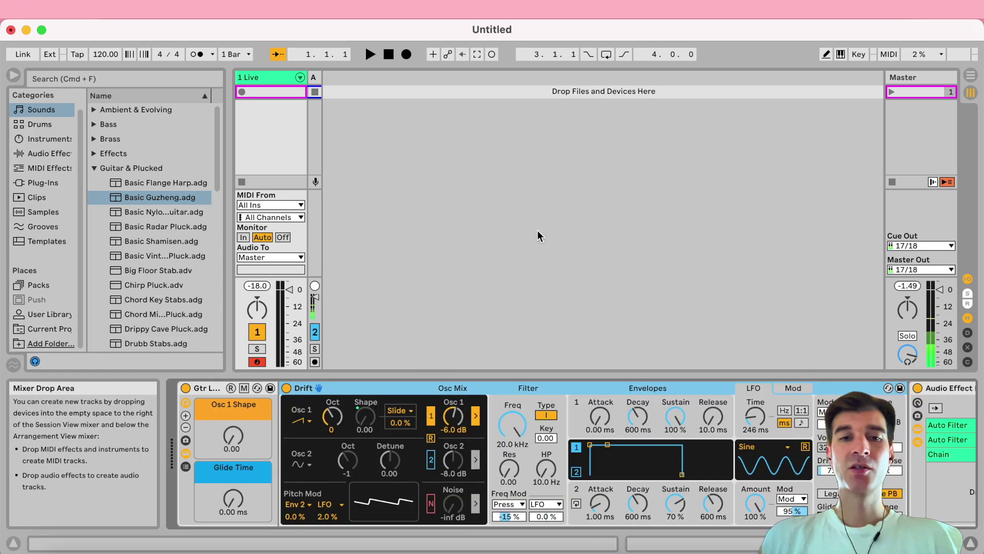
left_click(405, 386)
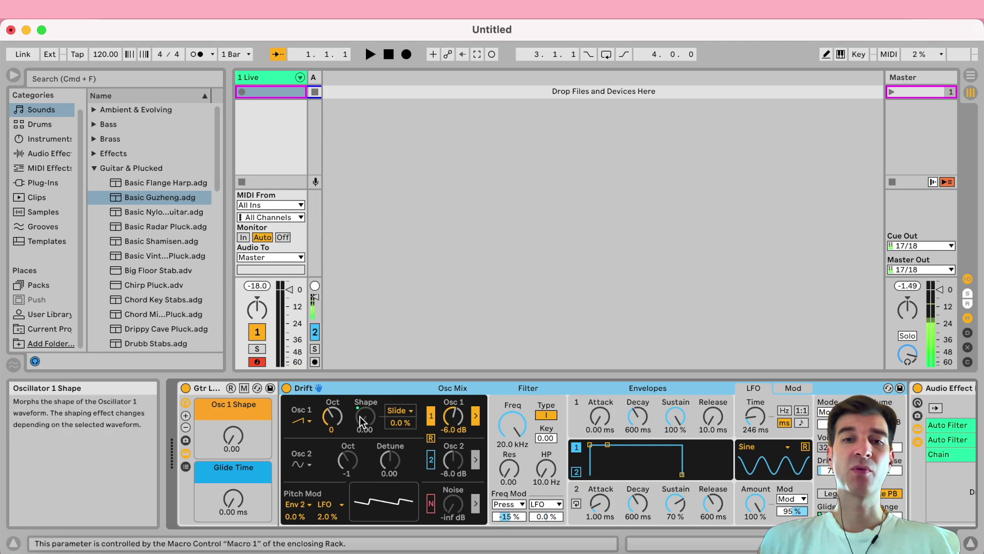
Step through the Audio Effect Rack's chains: both Auto Filter chains and the Saturator chain.
key("Right")
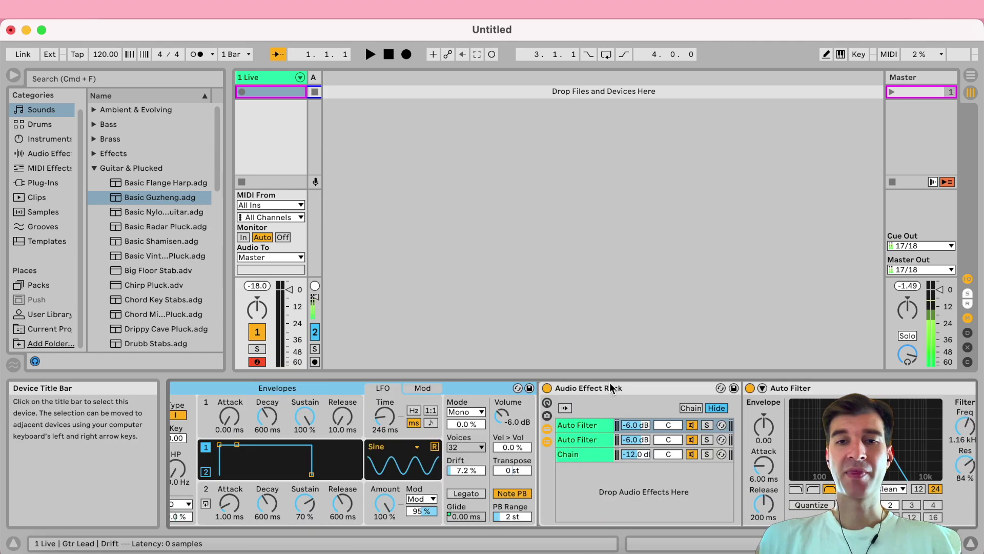
scroll(584, 393, "right", 5)
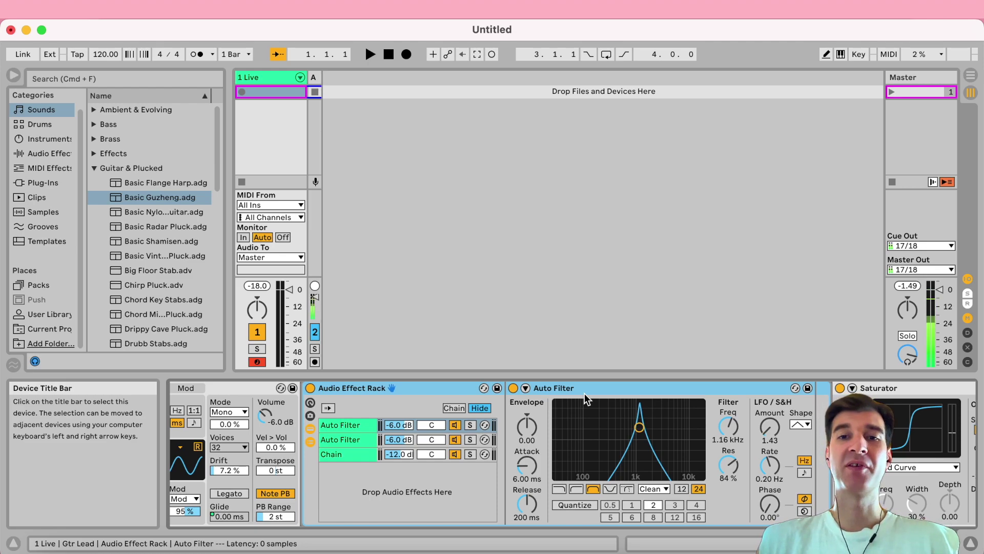
left_click(336, 454)
left_click(53, 157)
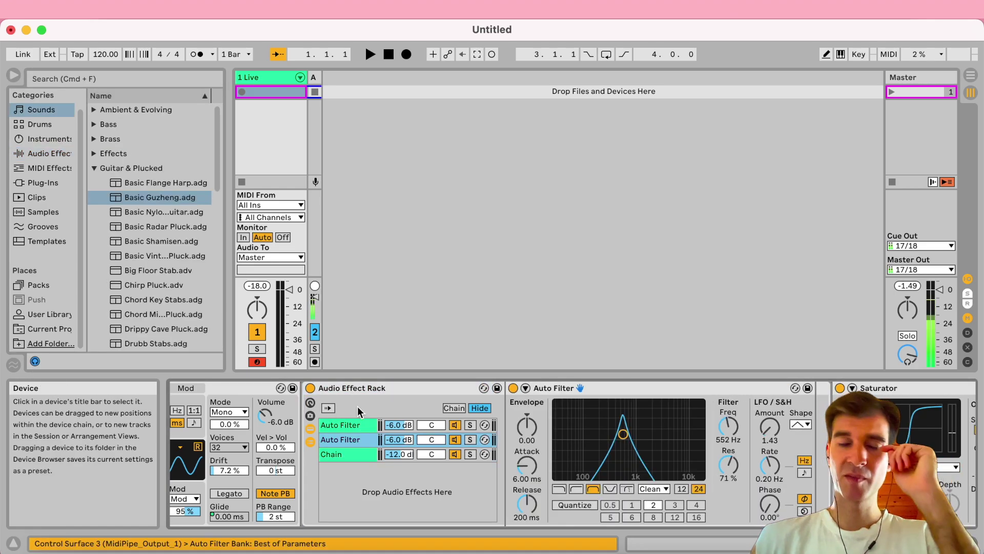
left_click(354, 453)
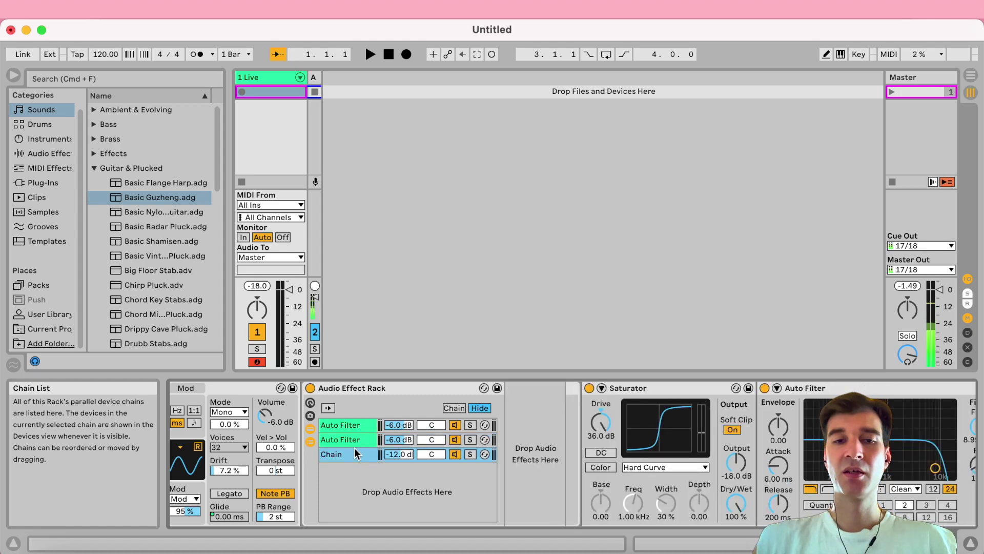
left_click(354, 440)
left_click(355, 425)
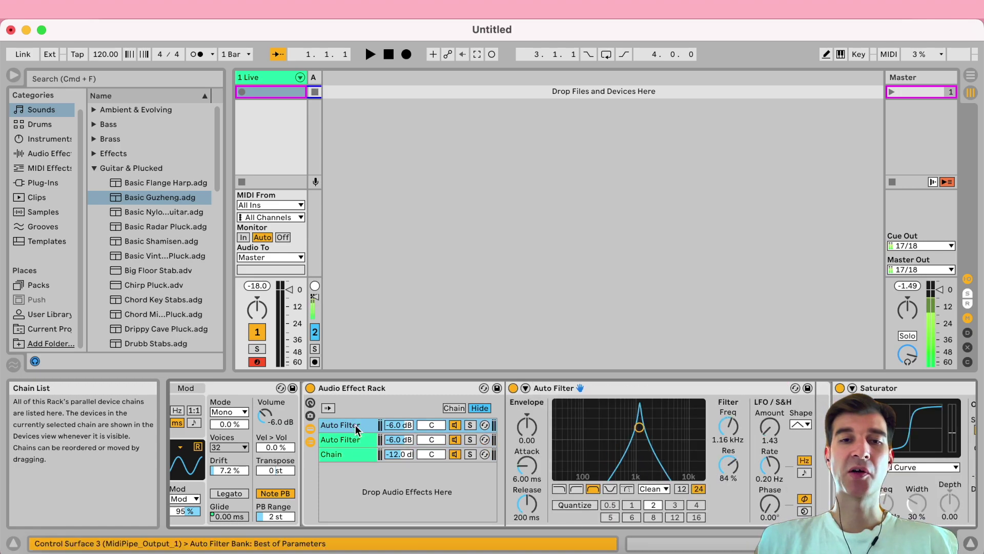
left_click(355, 454)
Inspect the third chain's Saturator and low-pass Auto Filter, then switch the Auto Filter off.
left_click(385, 383)
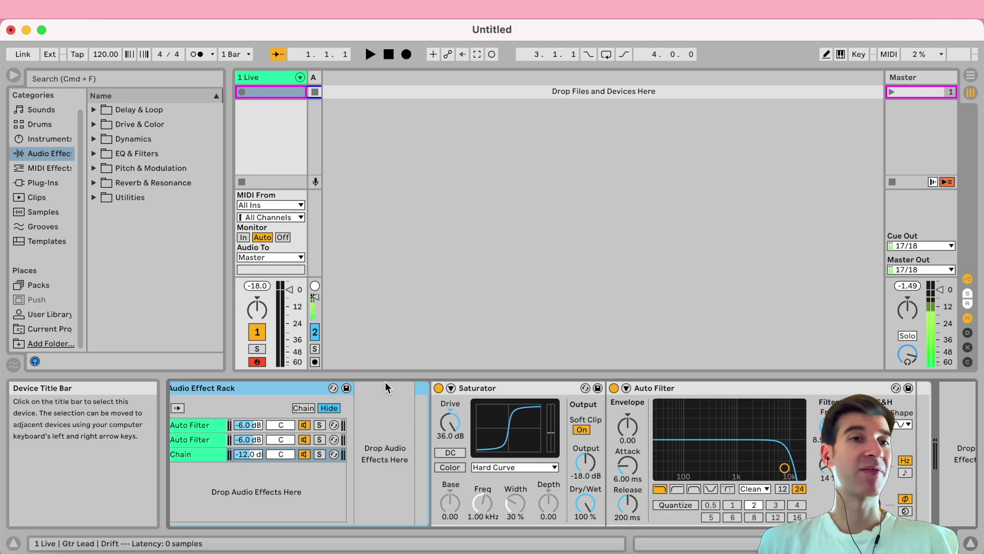
left_click(498, 387)
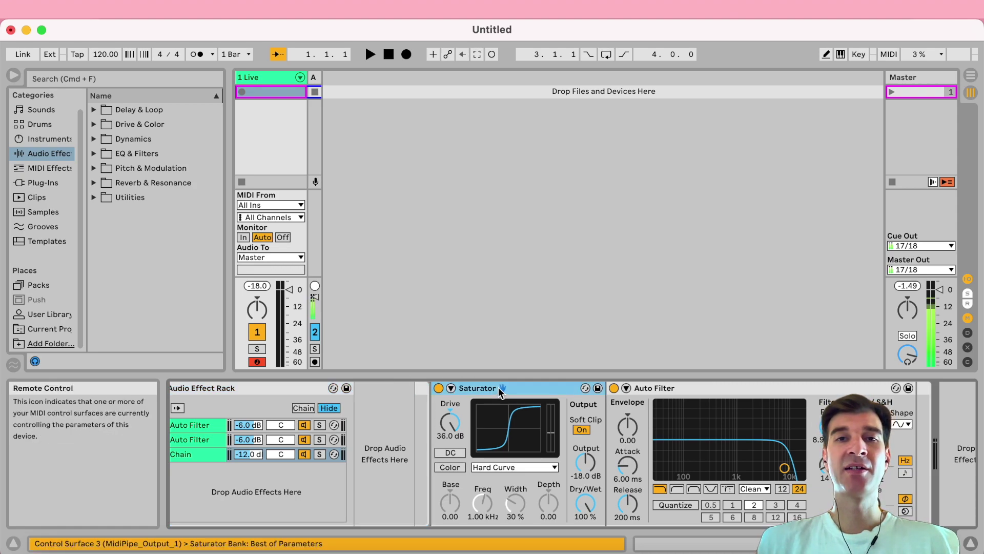
left_click(706, 384)
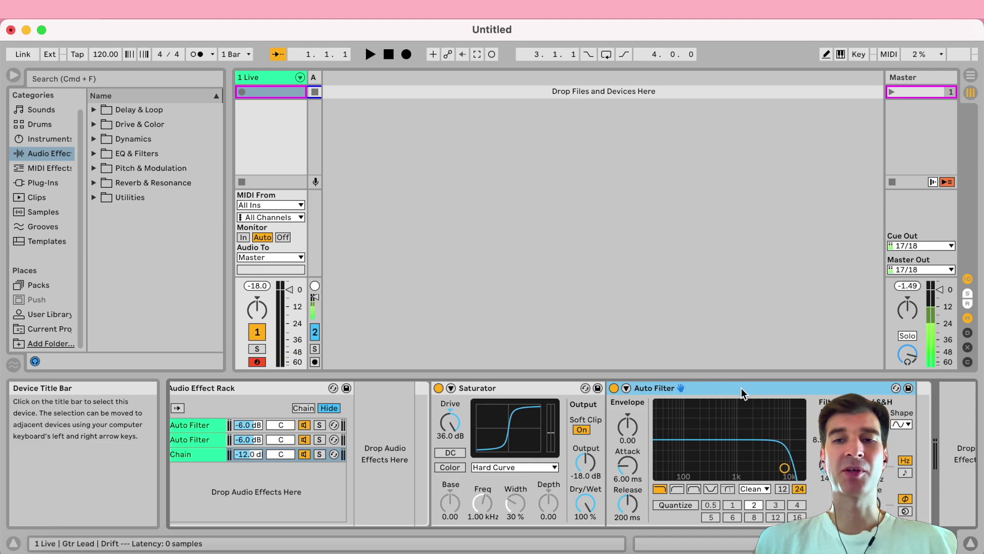
scroll(725, 442, "right", 2)
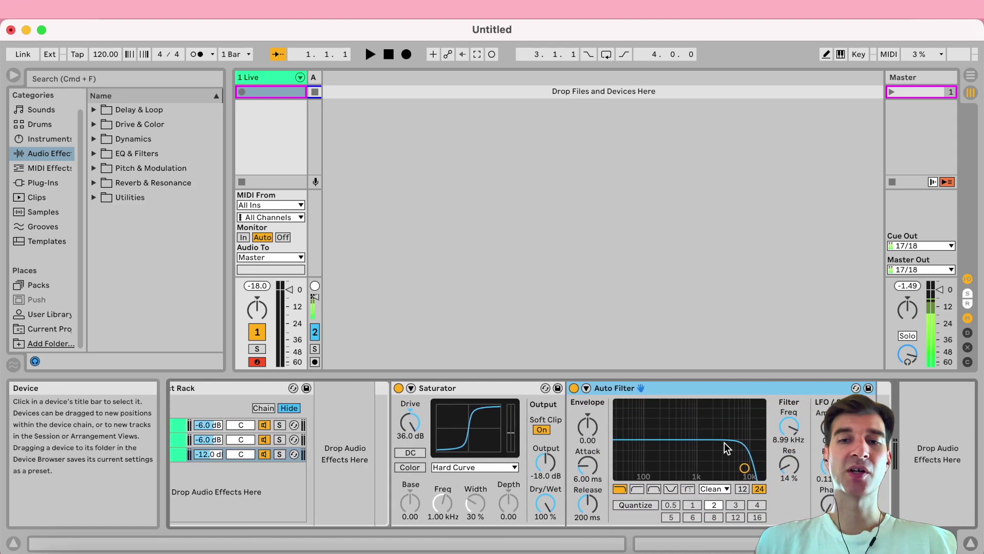
left_click(574, 388)
Bypass the Saturator and scroll back to the Drift synth's settings.
left_click(398, 387)
scroll(396, 386, "left", 15)
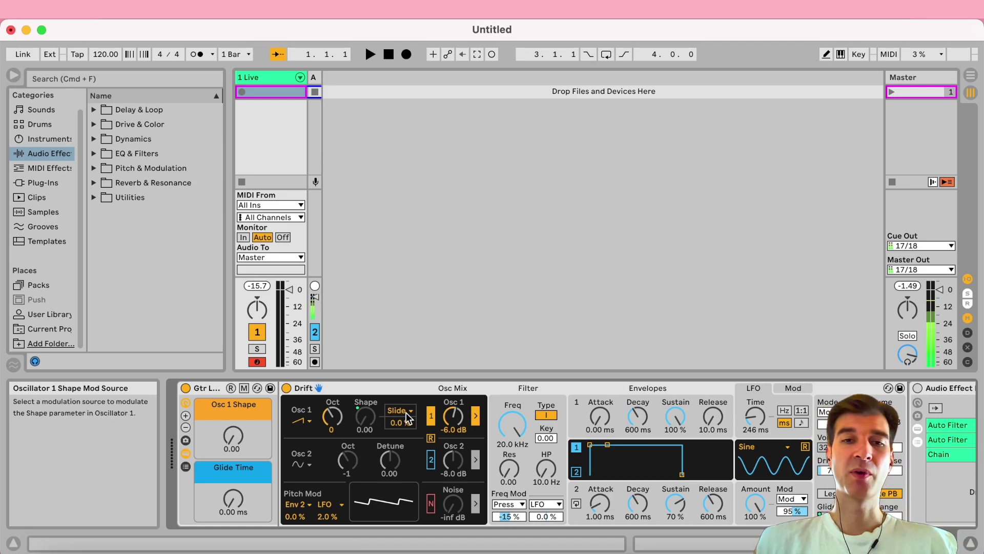
Check the Osc 1 Shape macro mapping in the mappings list, then exit Macro Map mode.
right_click(369, 417)
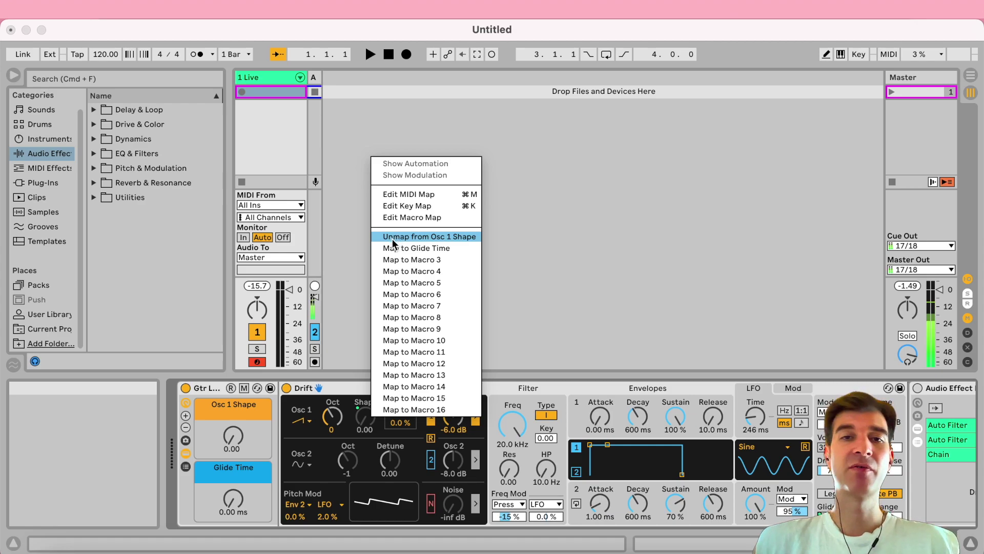
left_click(266, 407)
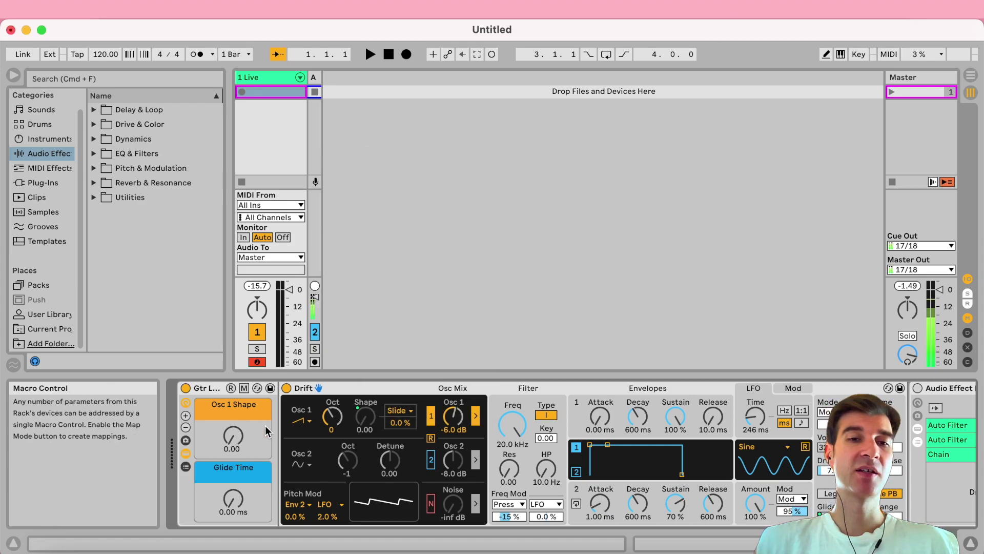
left_click(244, 388)
left_click(301, 124)
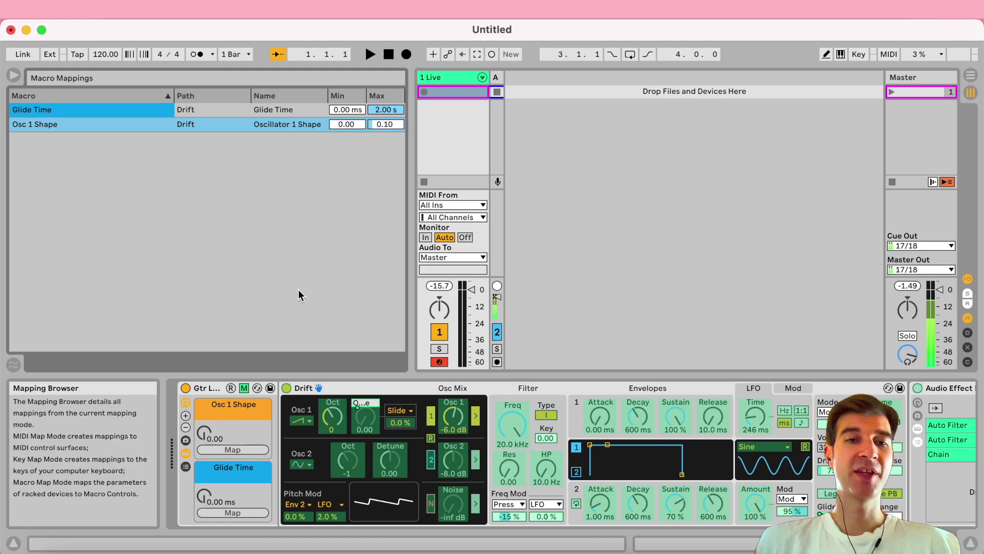
left_click(245, 387)
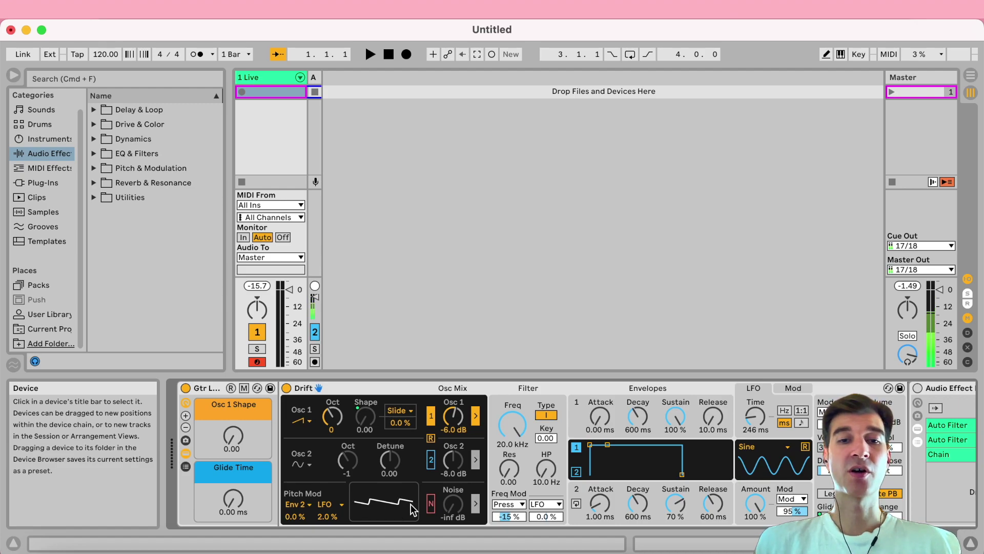
left_click(235, 439)
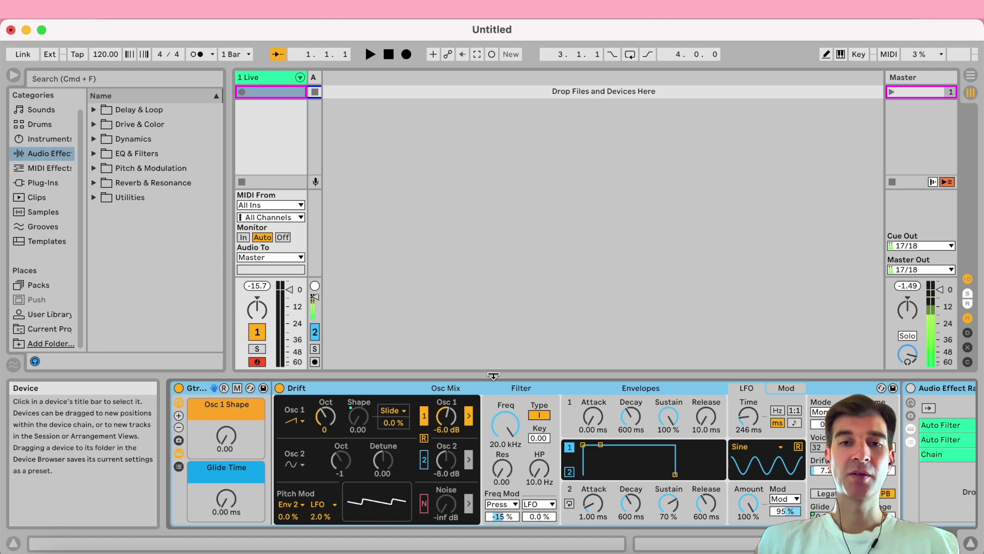
scroll(530, 391, "right", 3)
scroll(530, 390, "right", 3)
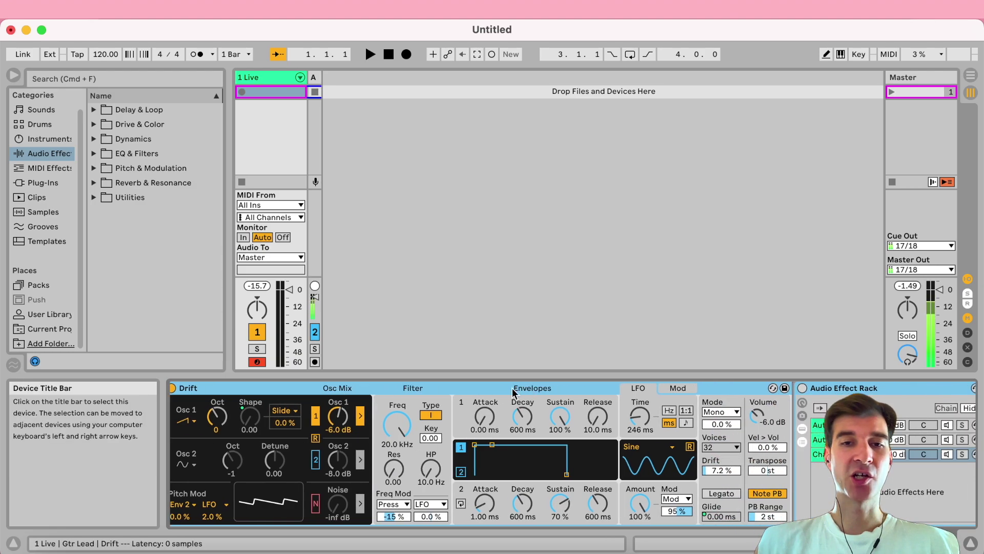
double_click(398, 516)
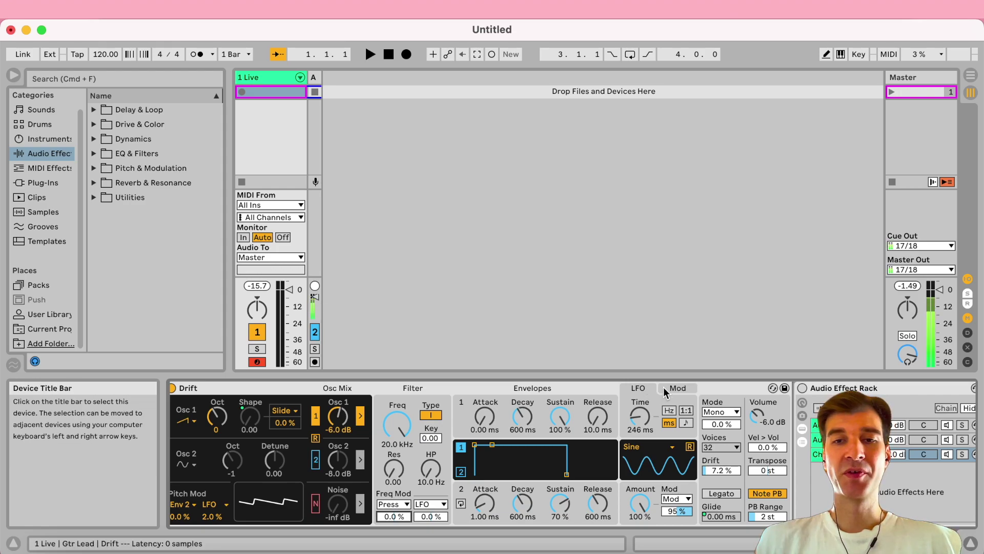
View Drift's modulation matrix, then reset the LFO mod-wheel amount to 0%.
scroll(663, 386, "right", 3)
scroll(663, 386, "right", 2)
left_click(602, 388)
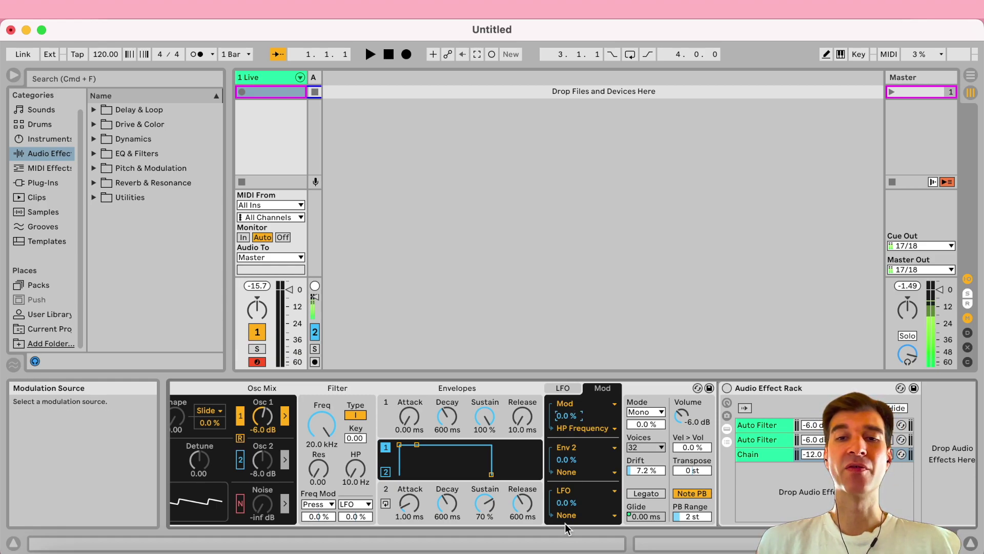
left_click(564, 391)
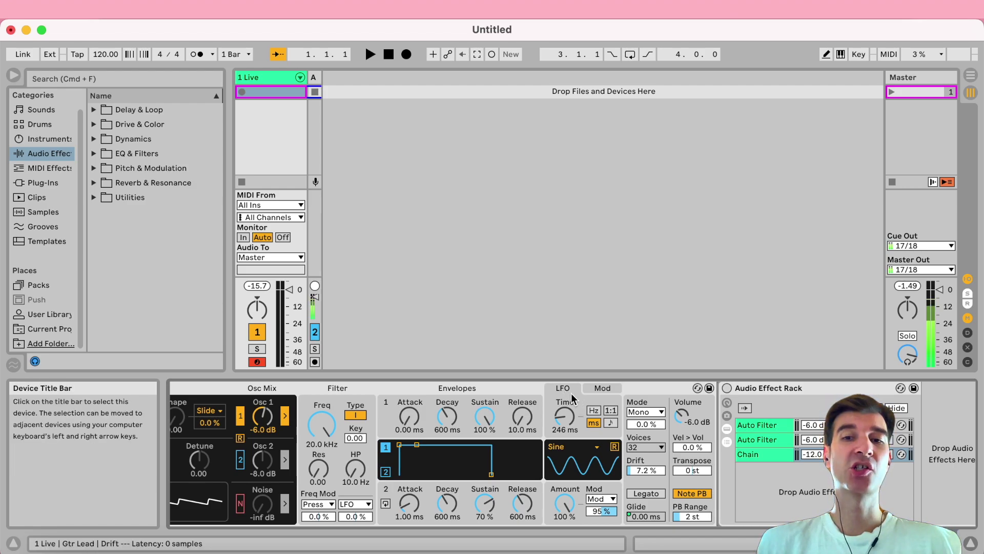
left_click(601, 511)
key("Delete")
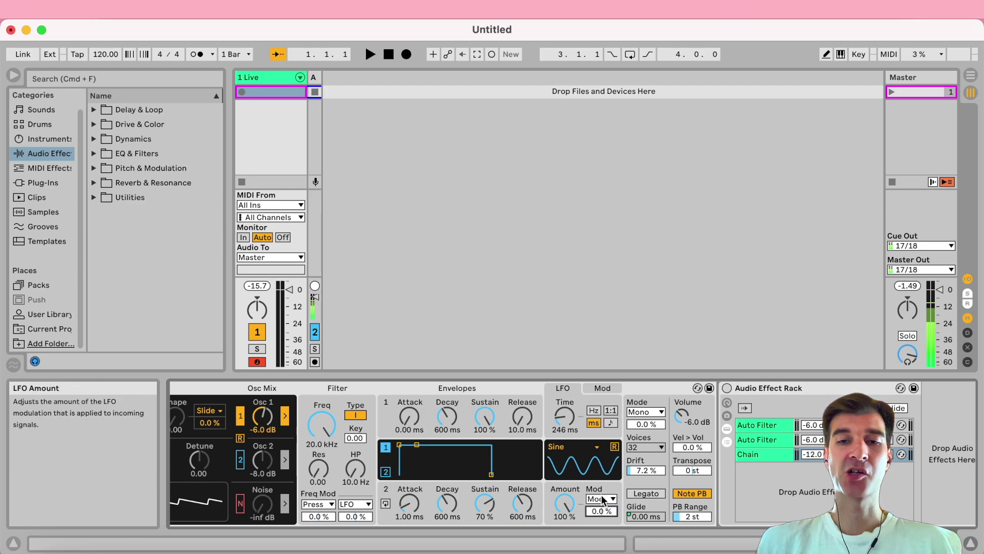
Check the LFO waveform list and keep it on Sine.
scroll(607, 502, "left", 5)
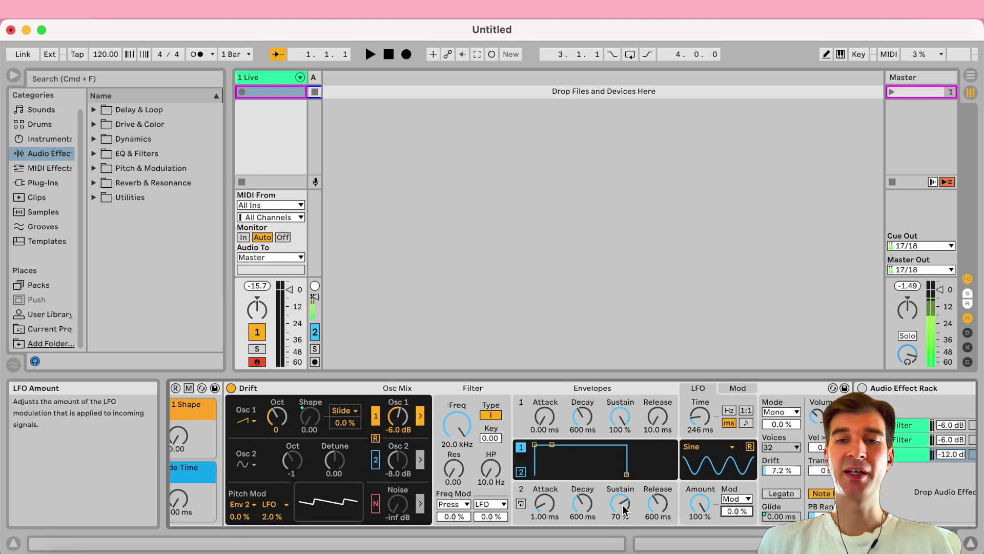
scroll(624, 509, "left", 2)
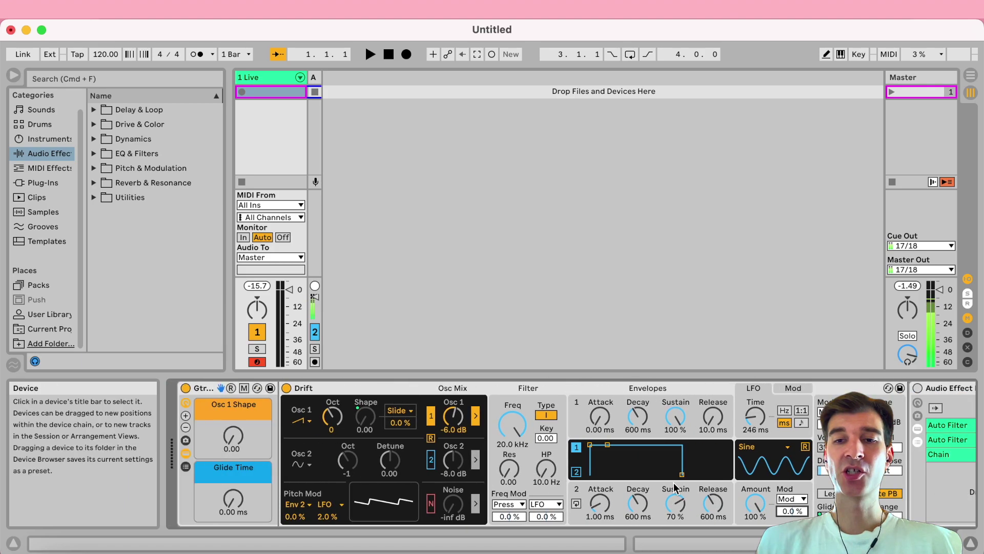
left_click(751, 451)
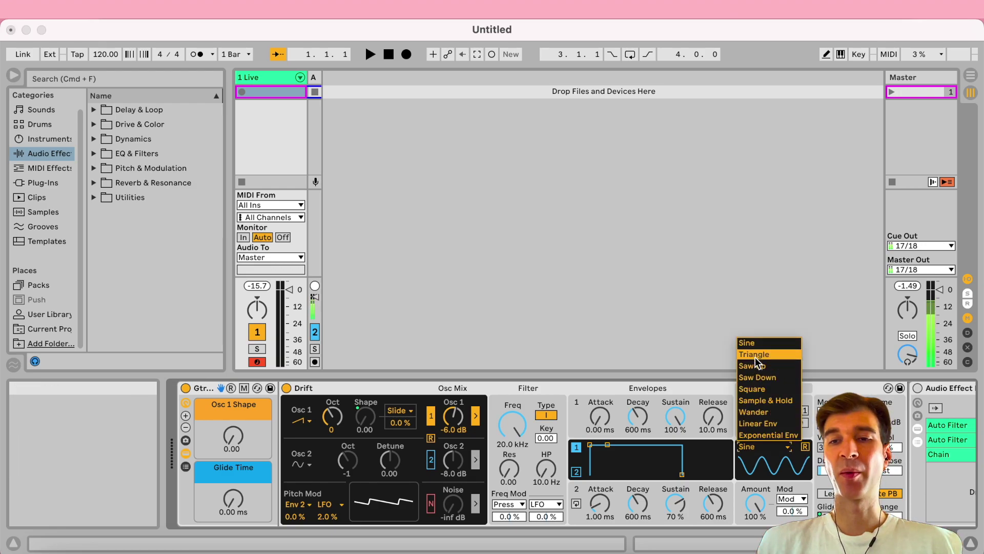
left_click(834, 383)
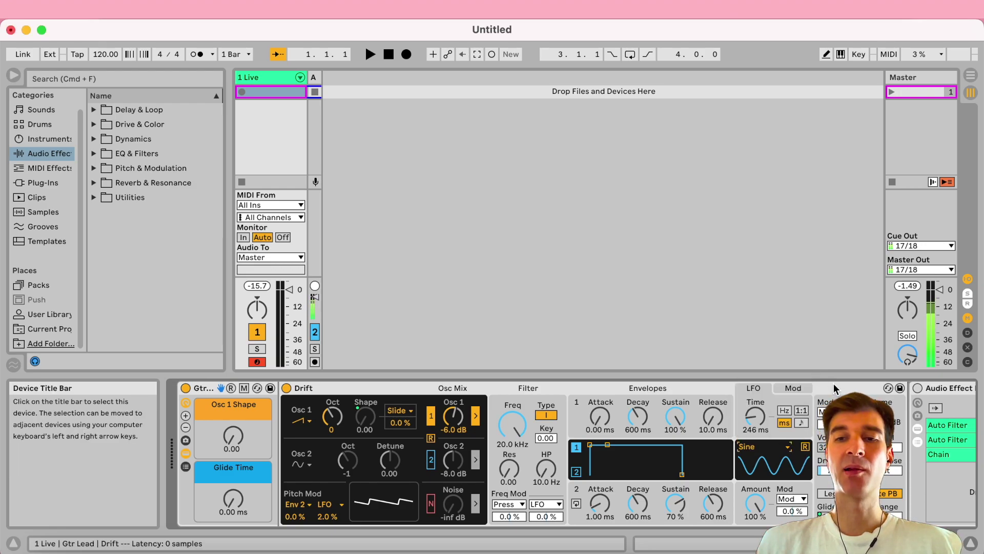
Keep Mod as the LFO modulation source and raise its amount to 100%.
left_click(793, 497)
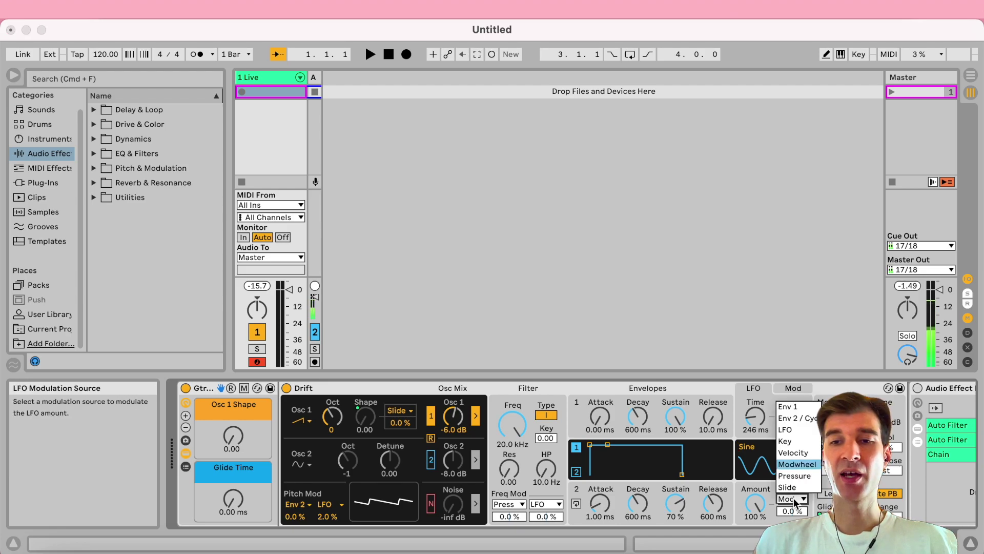
left_click(797, 464)
left_click_drag(789, 513, 789, 487)
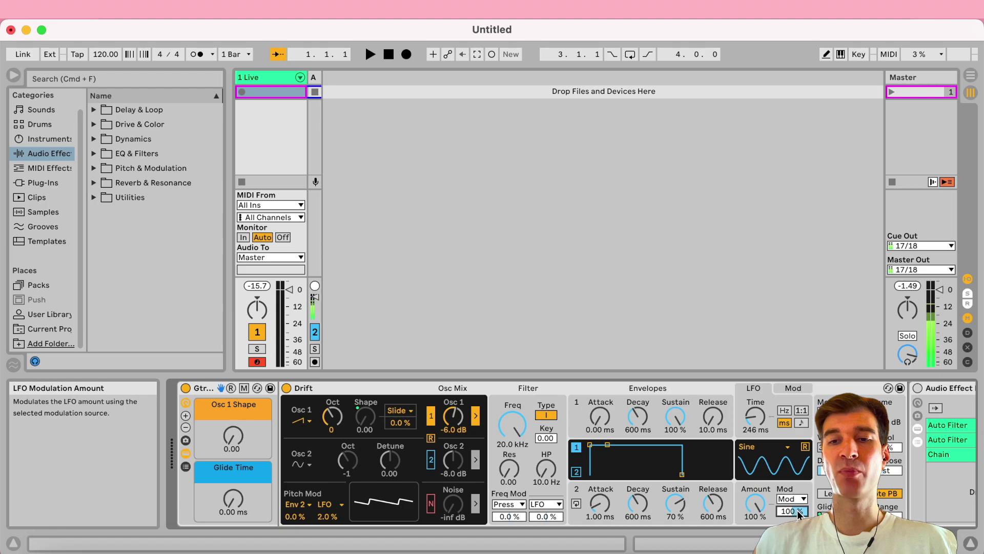
left_click(755, 510)
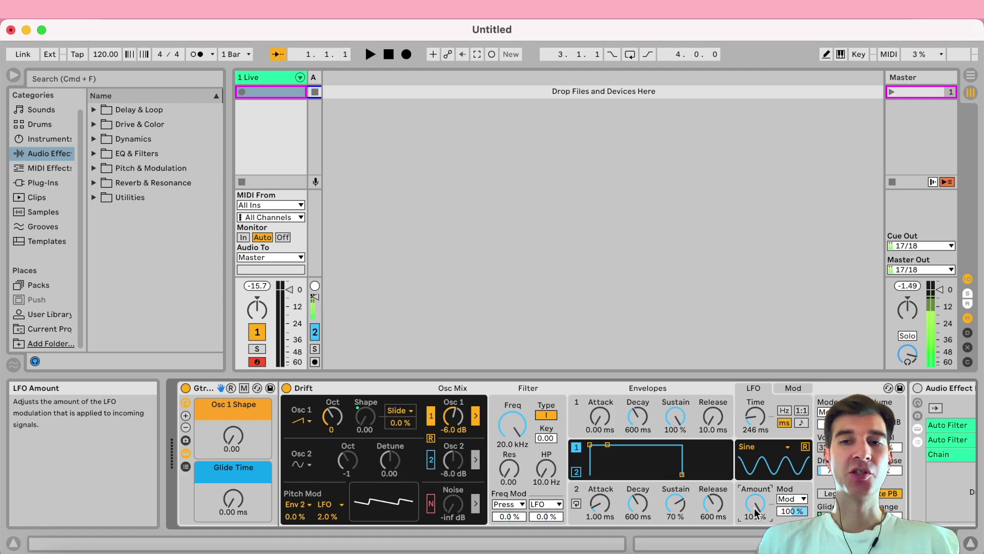
scroll(712, 415, "right", 5)
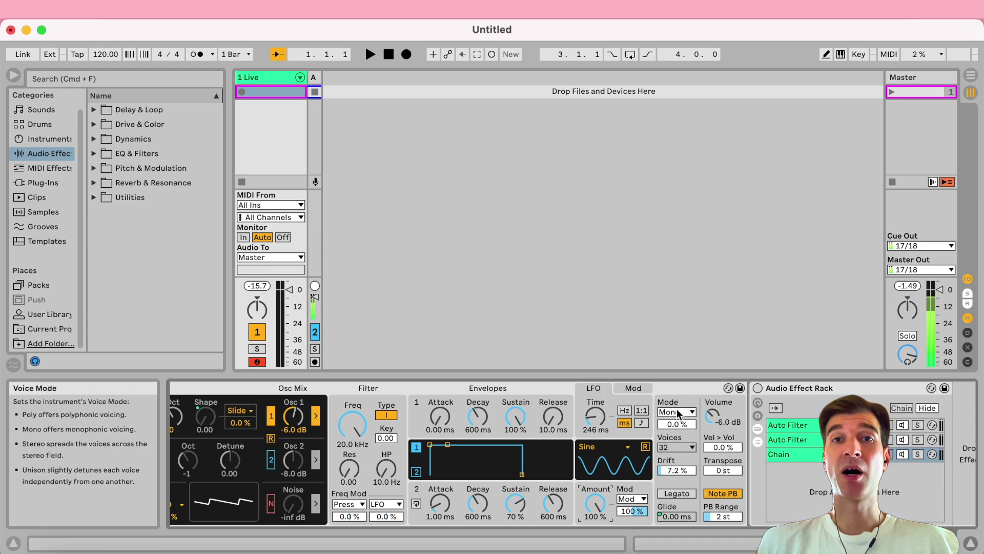
scroll(744, 392, "right", 10)
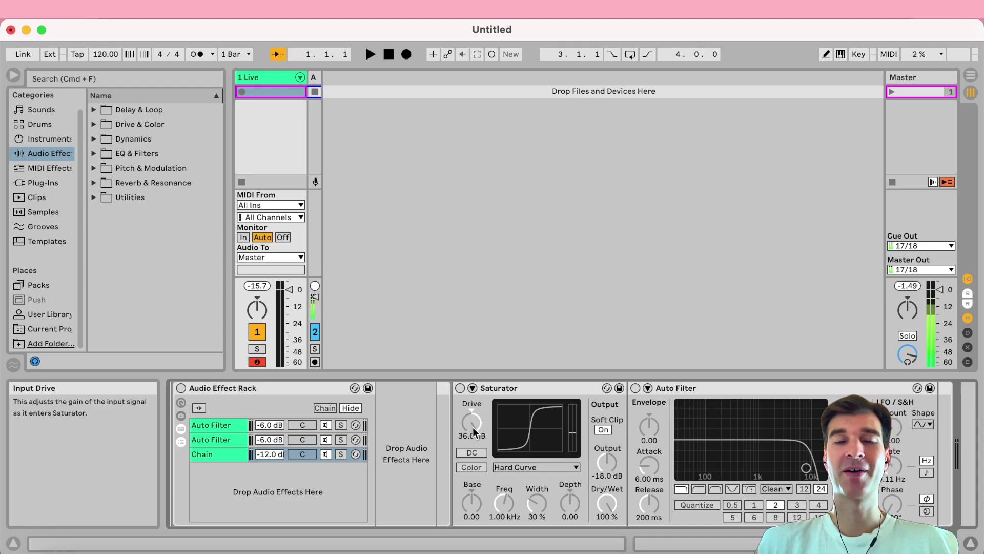
scroll(474, 432, "left", 10)
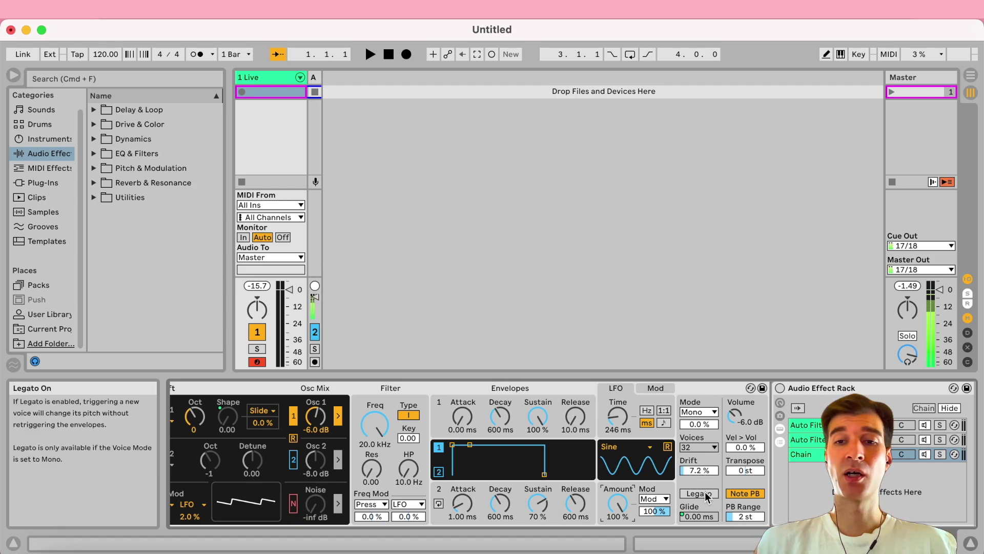
left_click(705, 491)
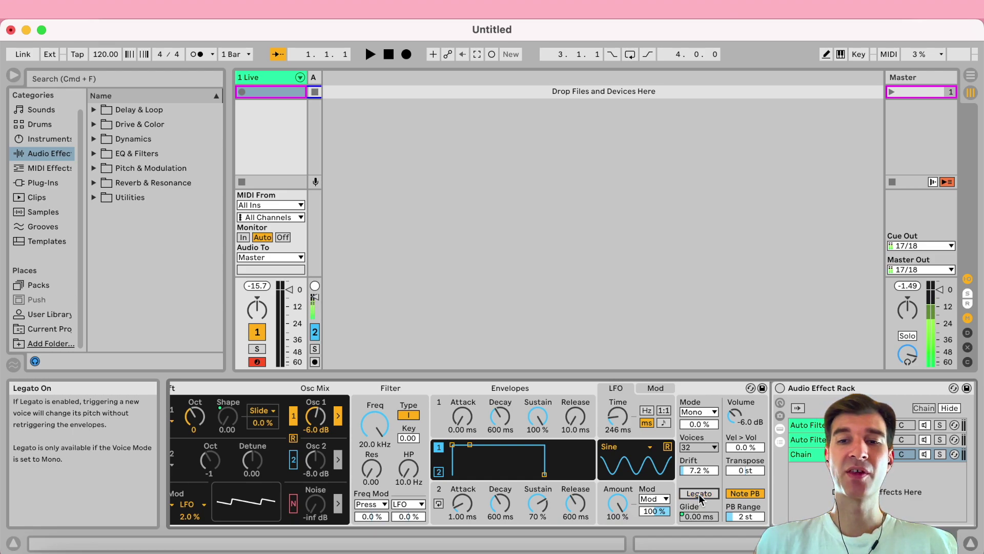
scroll(734, 494, "right", 1)
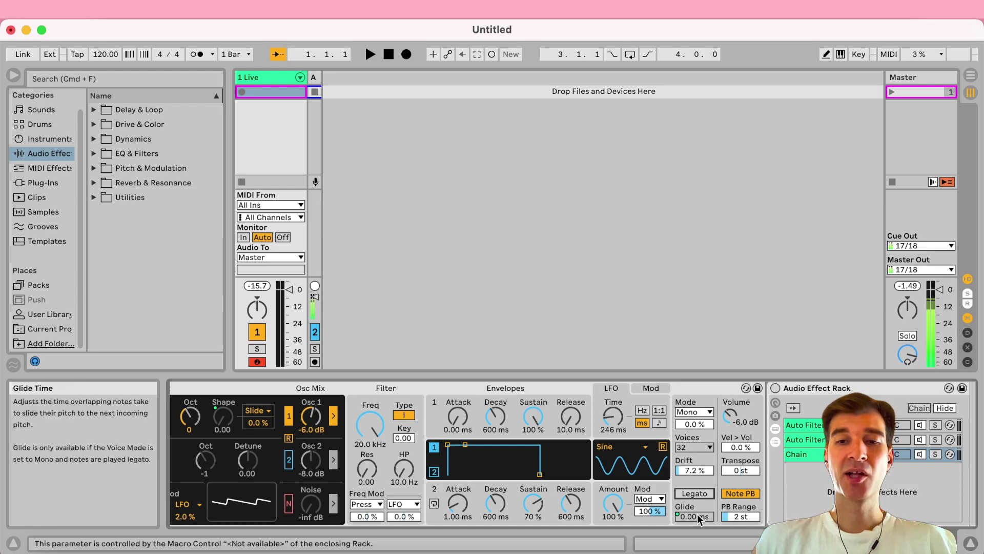
Check Drift's Glide macro mapping and unfold the rack to show Osc 1 Shape and Glide Time.
scroll(697, 514, "left", 3)
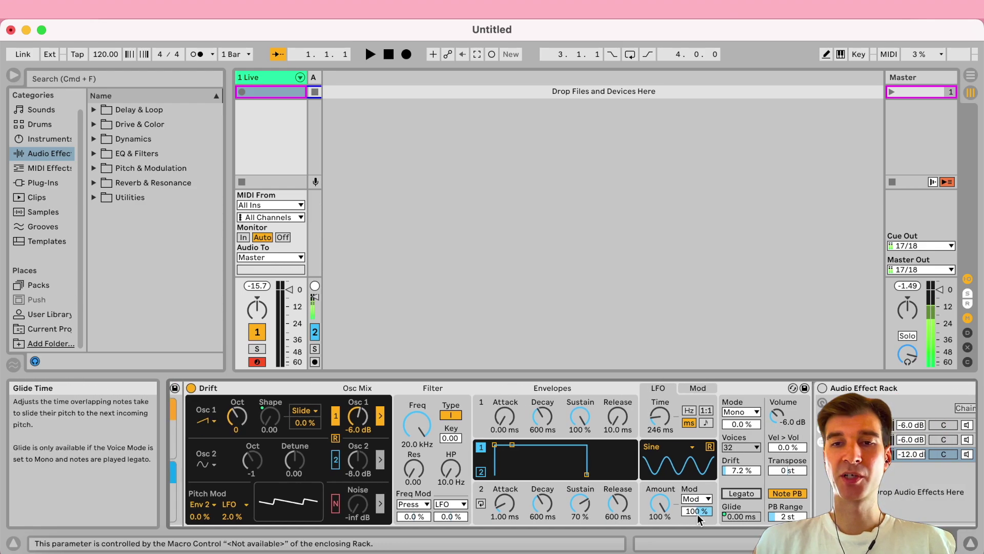
right_click(742, 515)
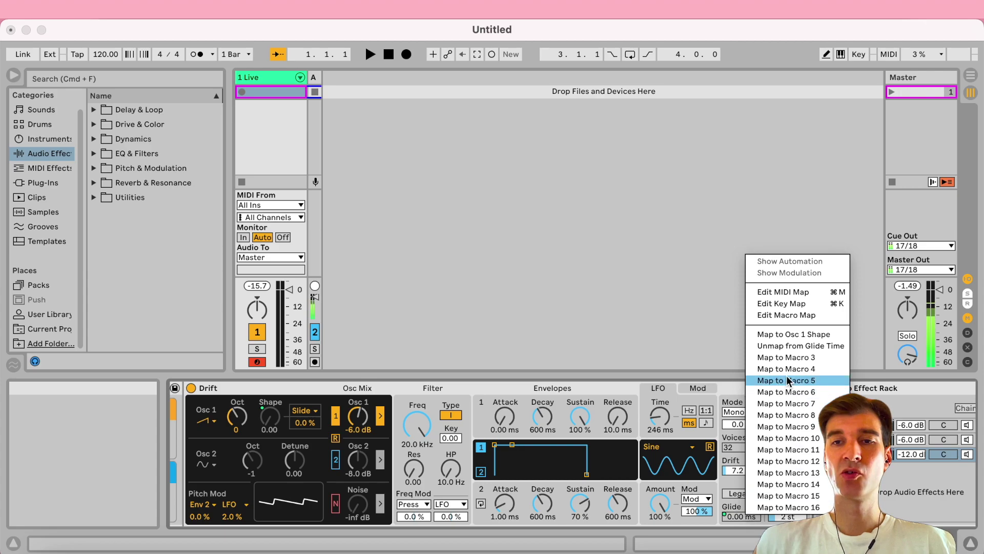
left_click(175, 387)
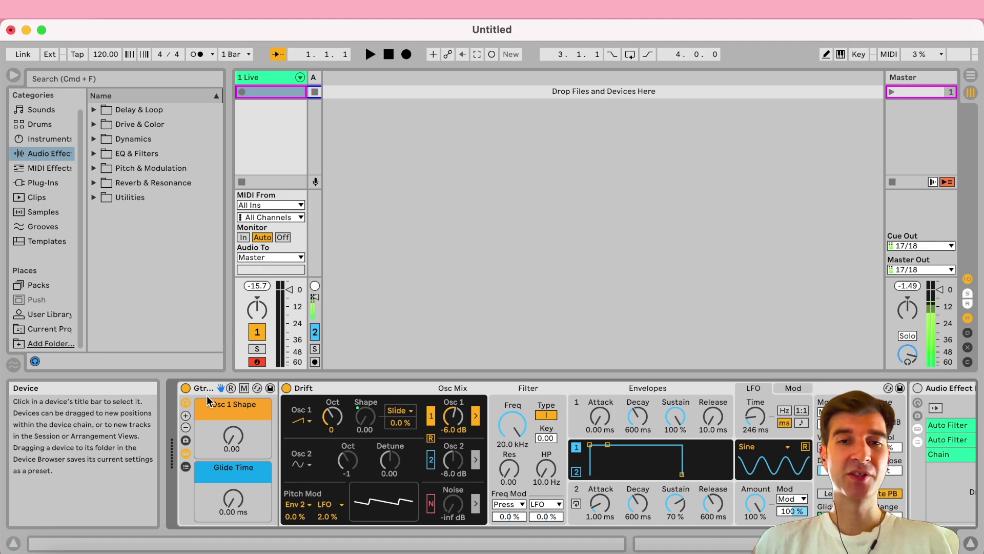
scroll(287, 415, "right", 7)
Turn on the Audio Effect Rack, mute the second Auto Filter chain, and view the Saturator chain.
left_click(566, 388)
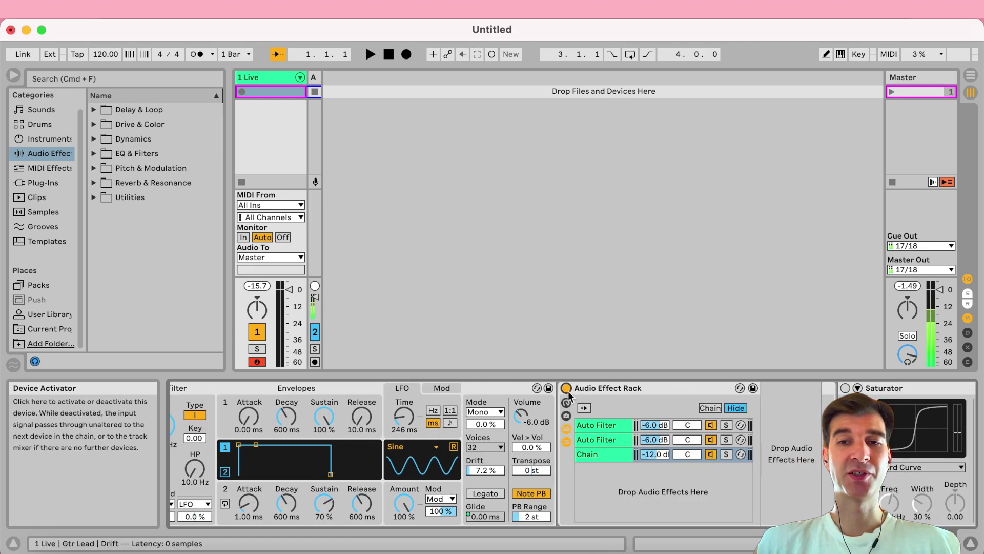
scroll(646, 480, "left", 2)
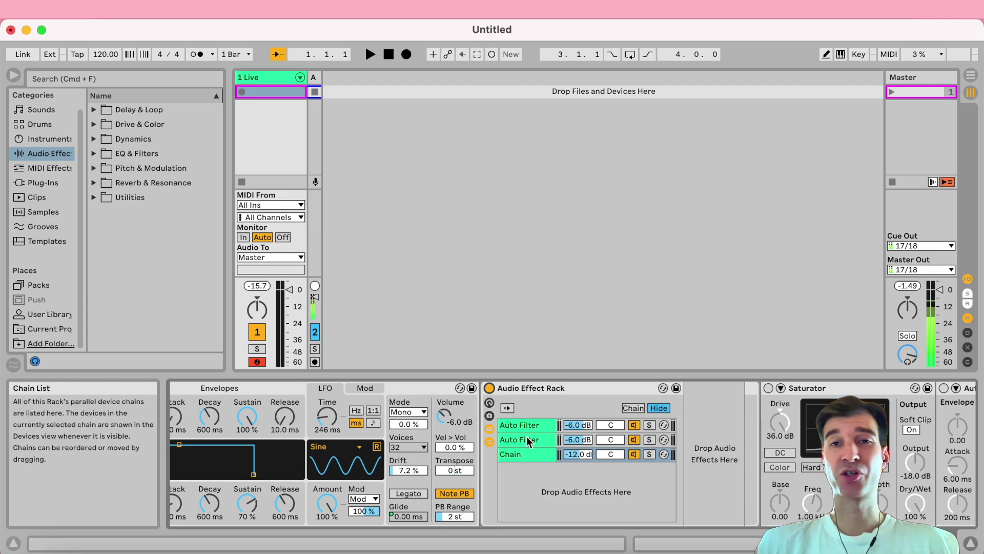
left_click(634, 424)
left_click(634, 439)
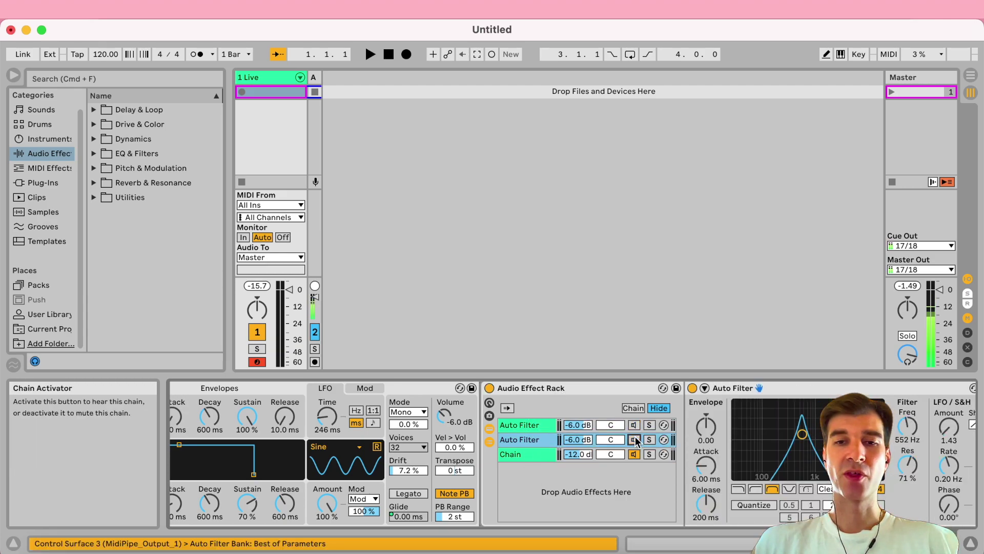
left_click(529, 453)
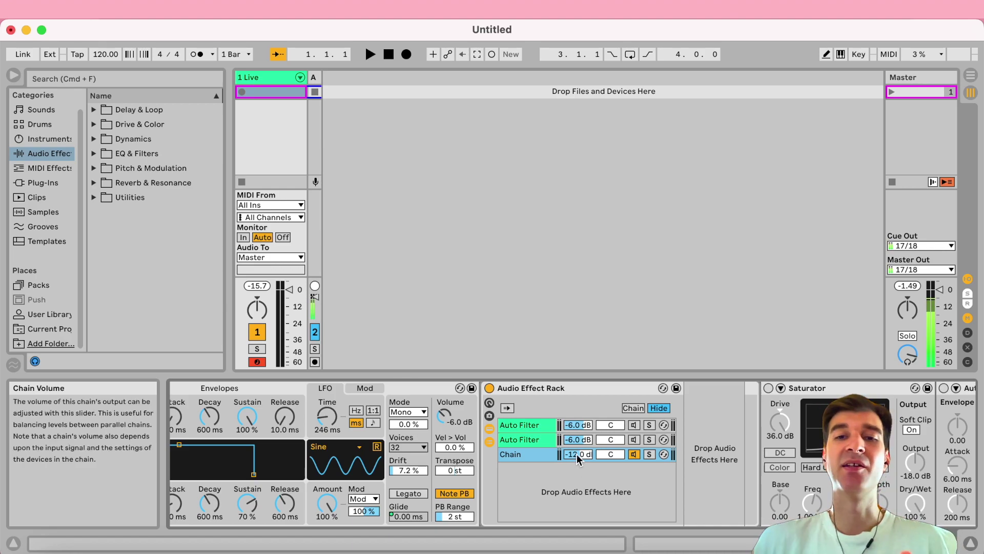
Compare each chain's devices, ending on the second chain's 552 Hz, 71% resonance band-pass.
left_click(543, 440)
left_click(538, 424)
left_click(537, 435)
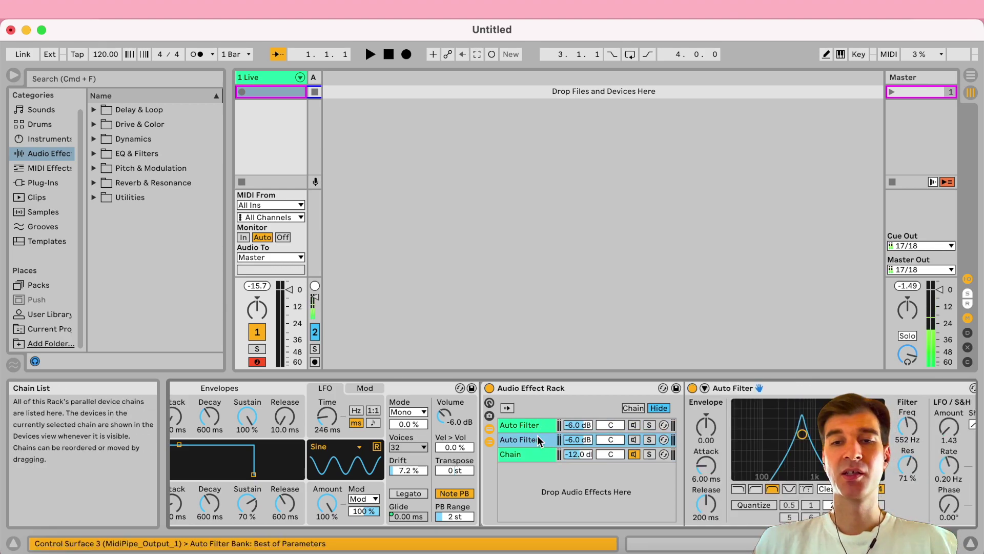
left_click(632, 453)
left_click(633, 440)
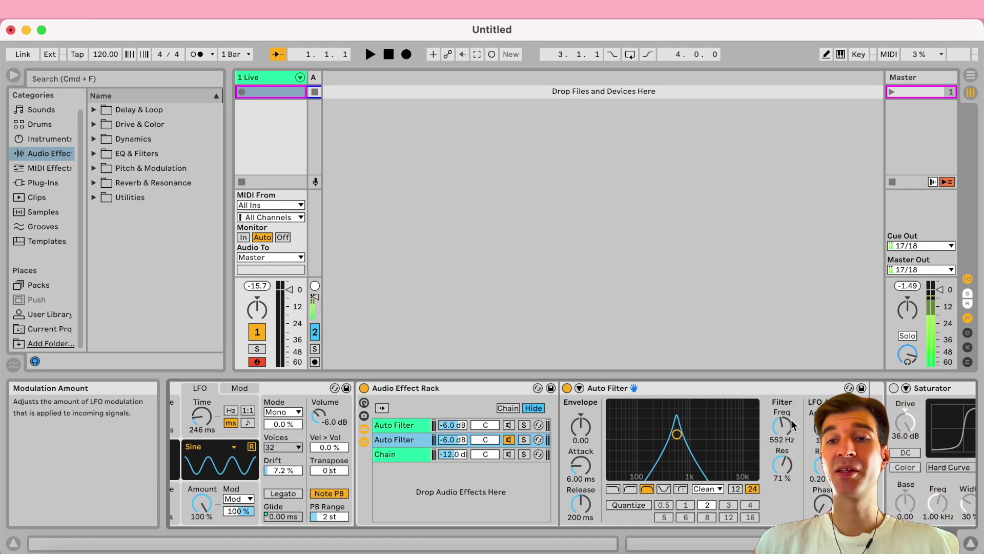
Show the first chain's filter and turn the muted second and third chains back on.
left_click(510, 427)
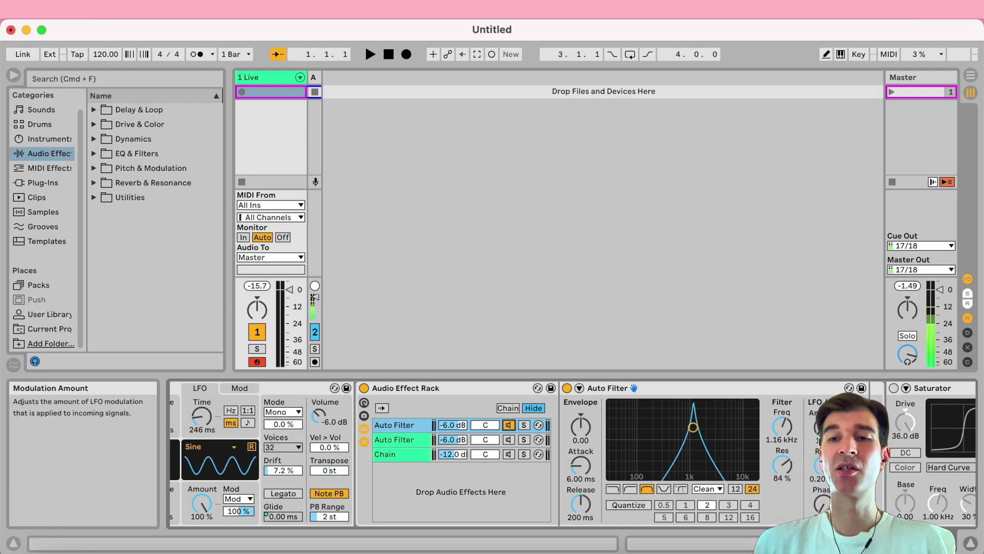
left_click(508, 453)
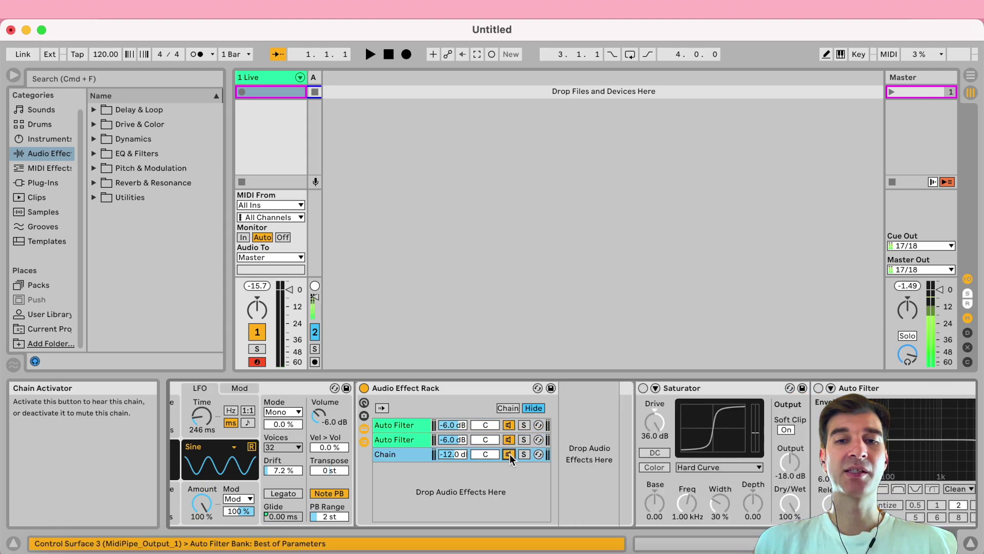
left_click(509, 439)
left_click(411, 438)
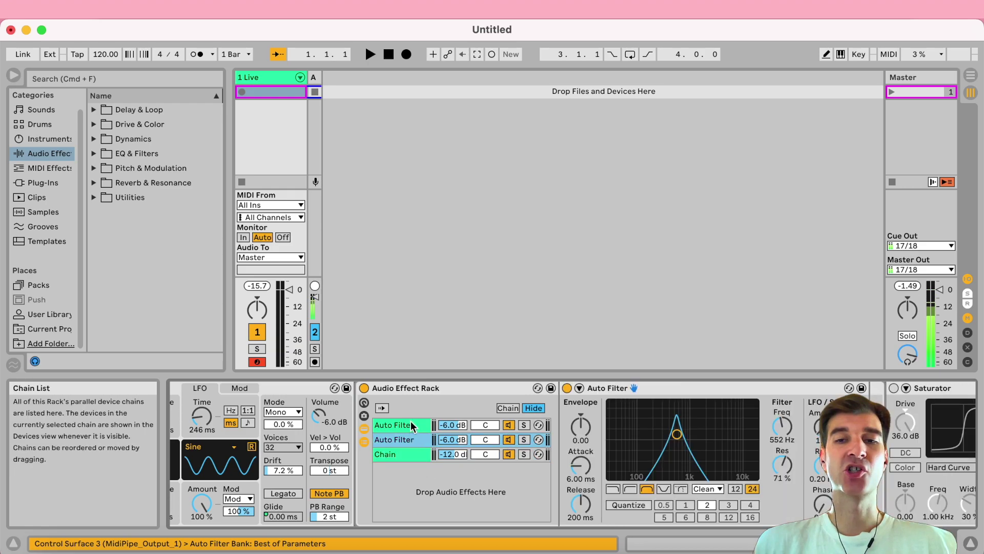
View each chain's filter (1.16 kHz, 552 Hz) and the Saturator chain's devices.
left_click(410, 420)
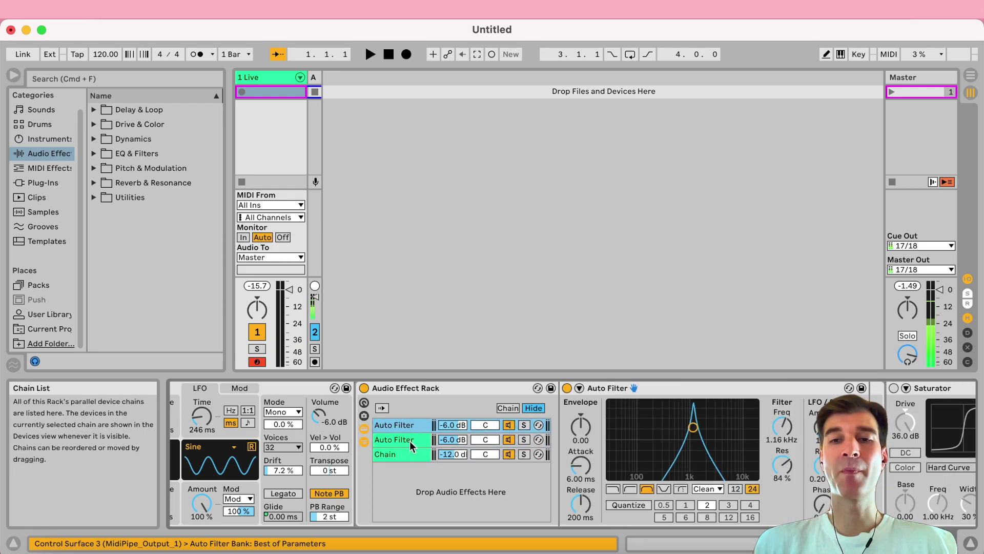
left_click(410, 441)
left_click(402, 456)
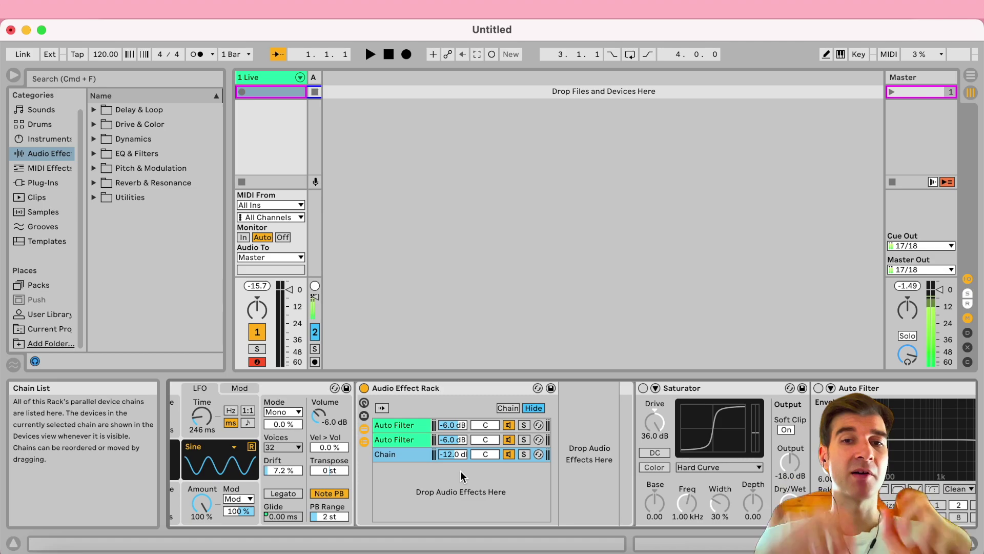
left_click(396, 436)
left_click(395, 424)
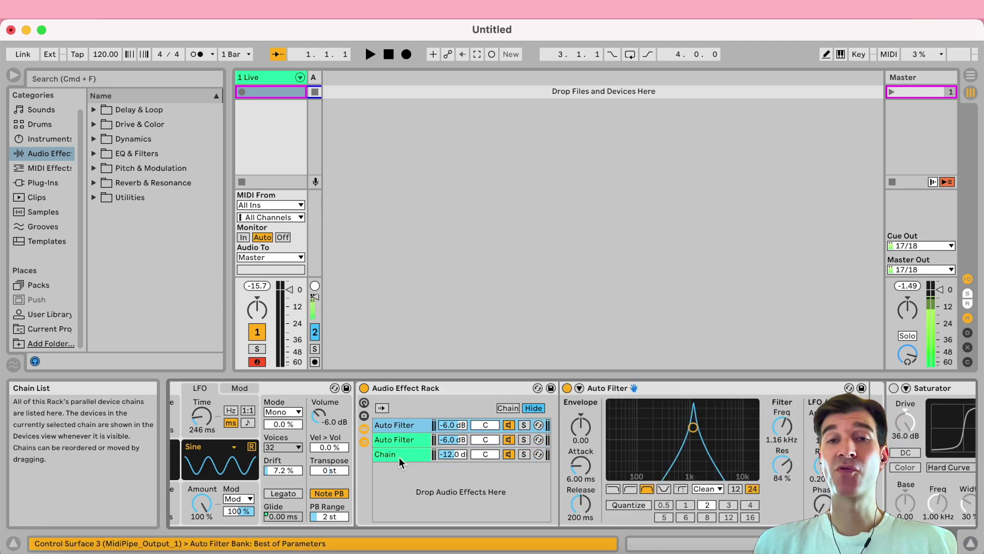
left_click(431, 385)
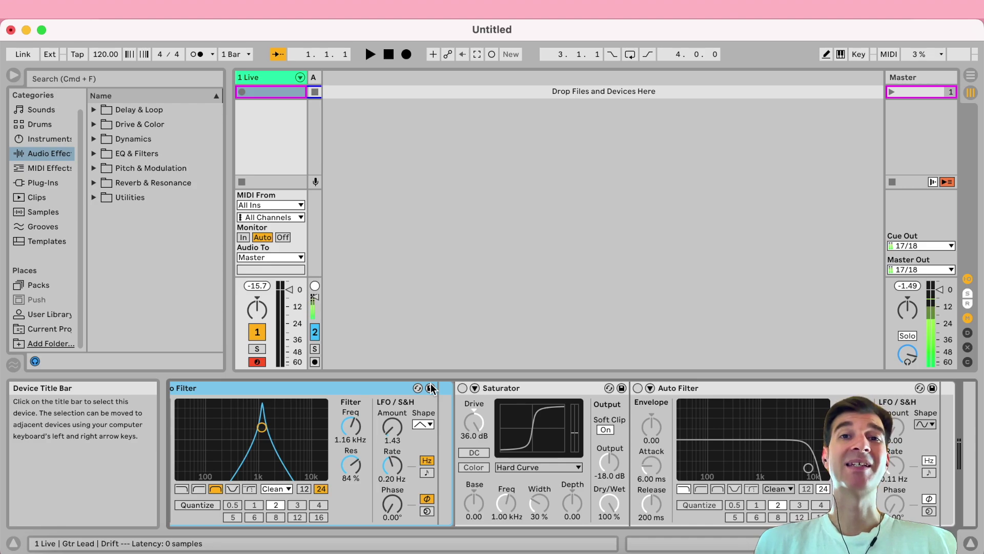
Turn the Saturator on, keeping Hard Curve at 36 dB drive, soft clip and -18 dB output.
left_click(462, 388)
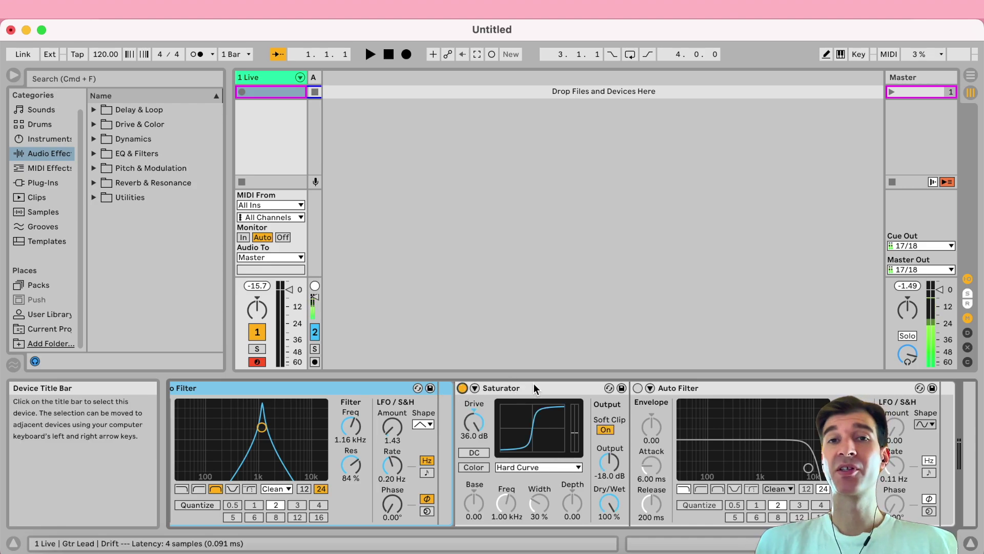
left_click(522, 468)
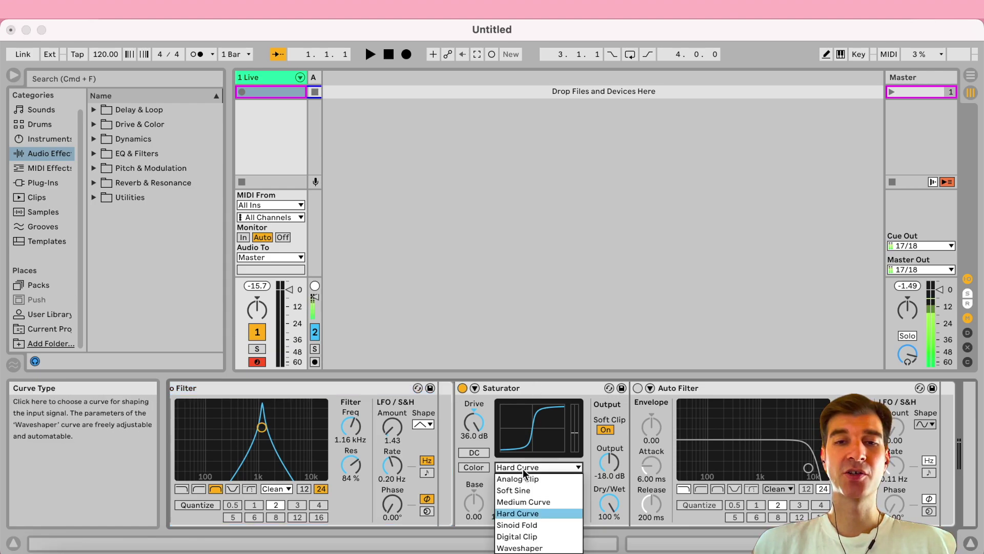
left_click(530, 513)
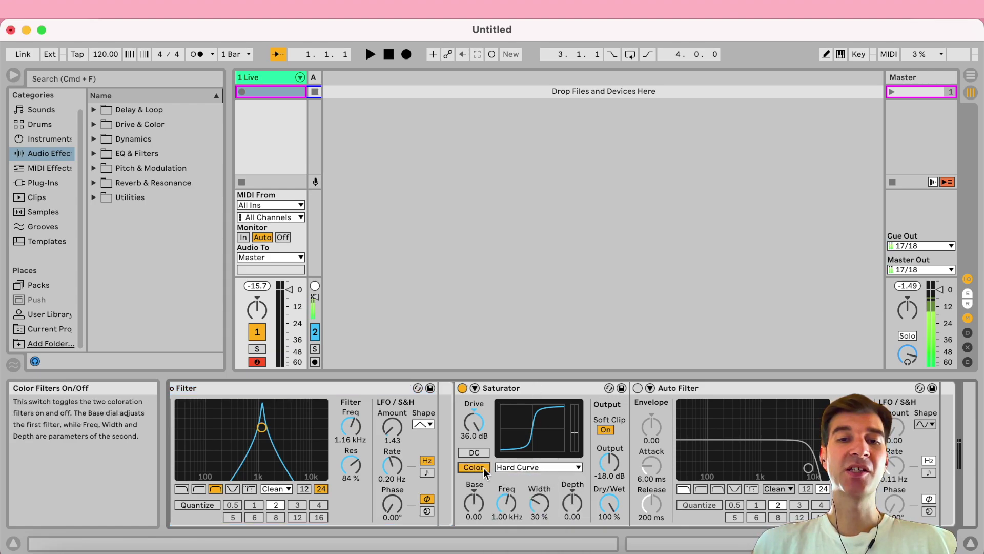
left_click(484, 468)
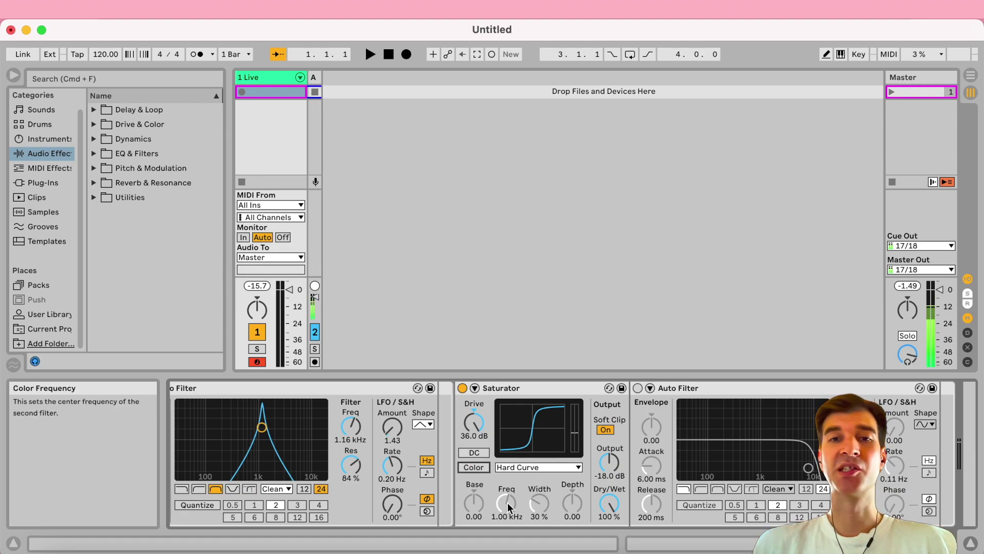
left_click(474, 422)
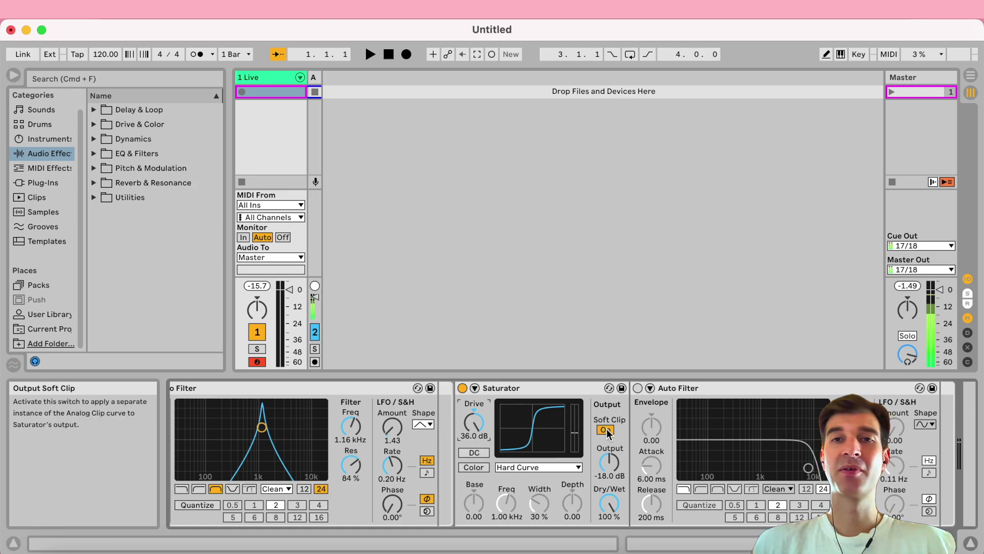
left_click(546, 463)
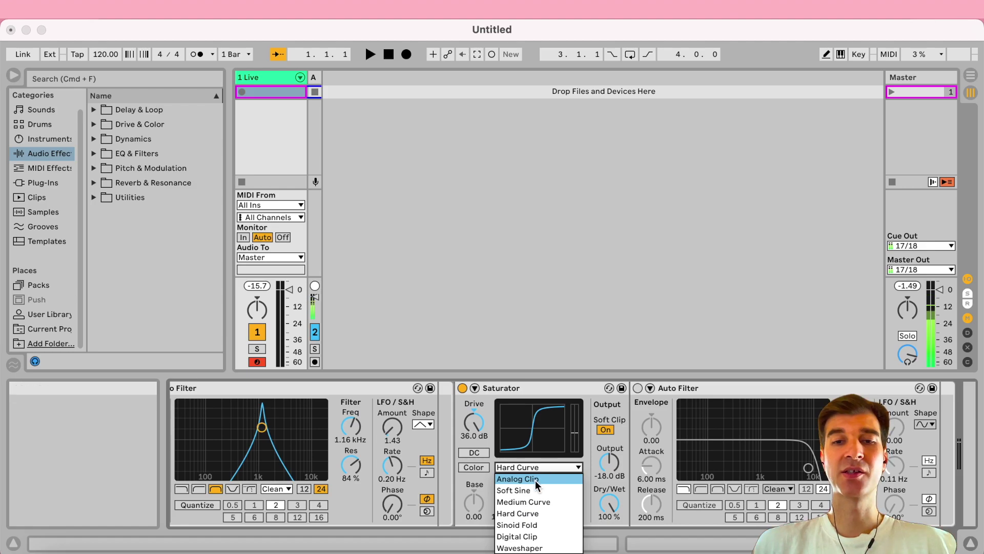
left_click(586, 451)
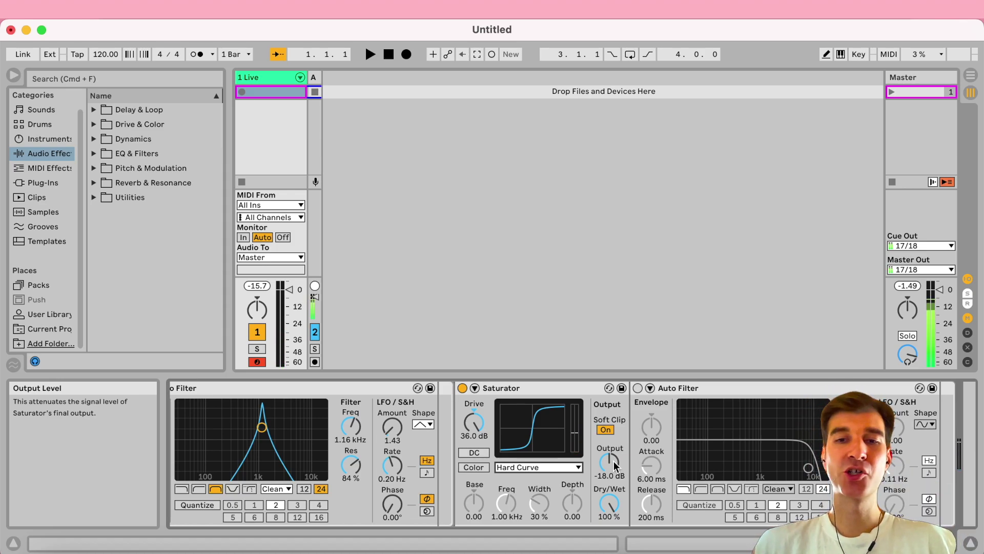
Enable the low-pass Auto Filter and go back to the lead track's full chain with Drift and the rack.
left_click(638, 388)
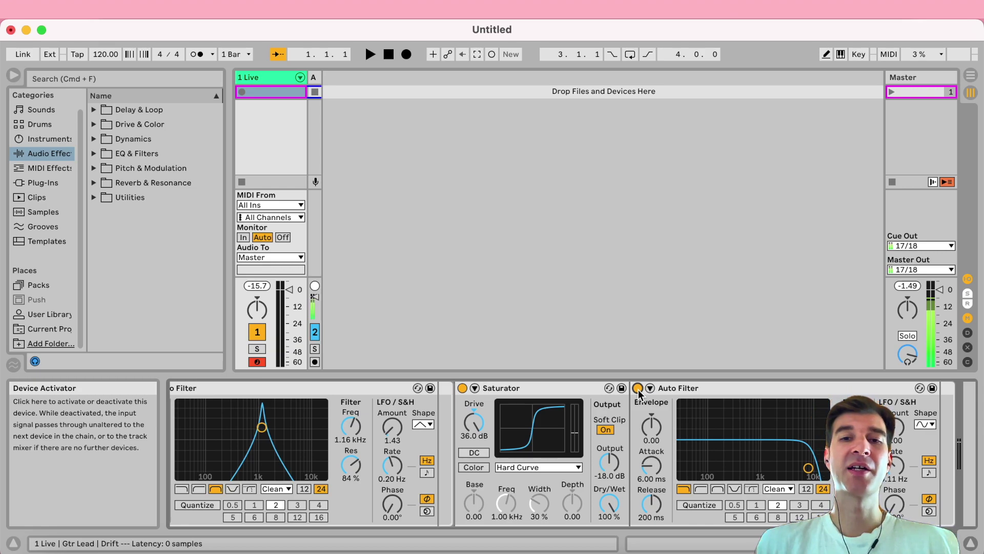
key("cmd+g")
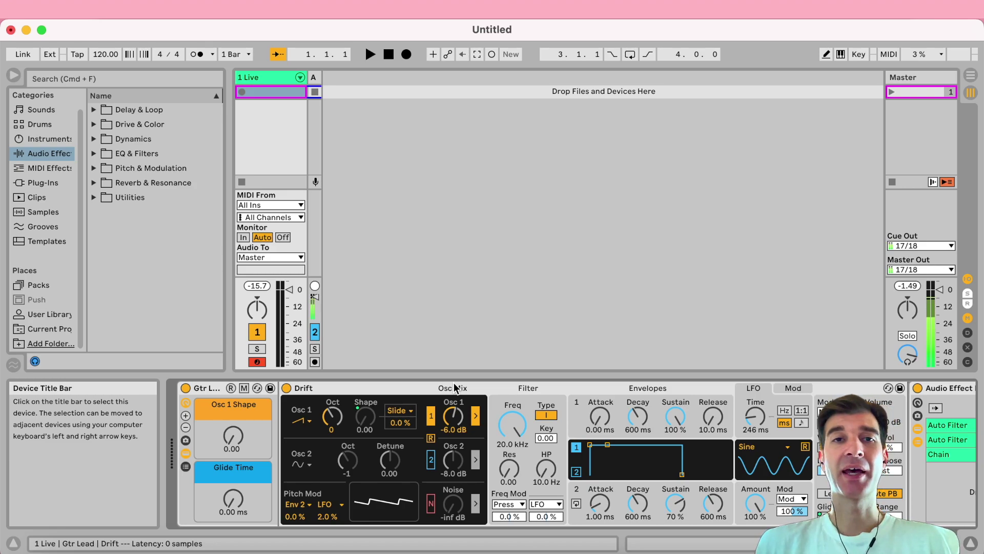
left_click(314, 77)
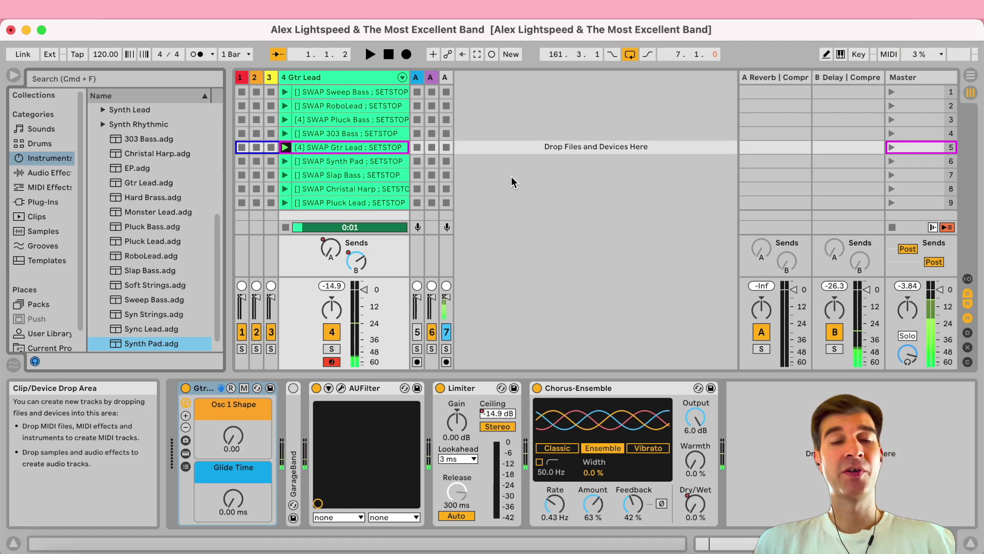
Show return B's chain: a 247 ms, 72%-feedback Delay and a sidechained Compressor.
mouse_move(359, 266)
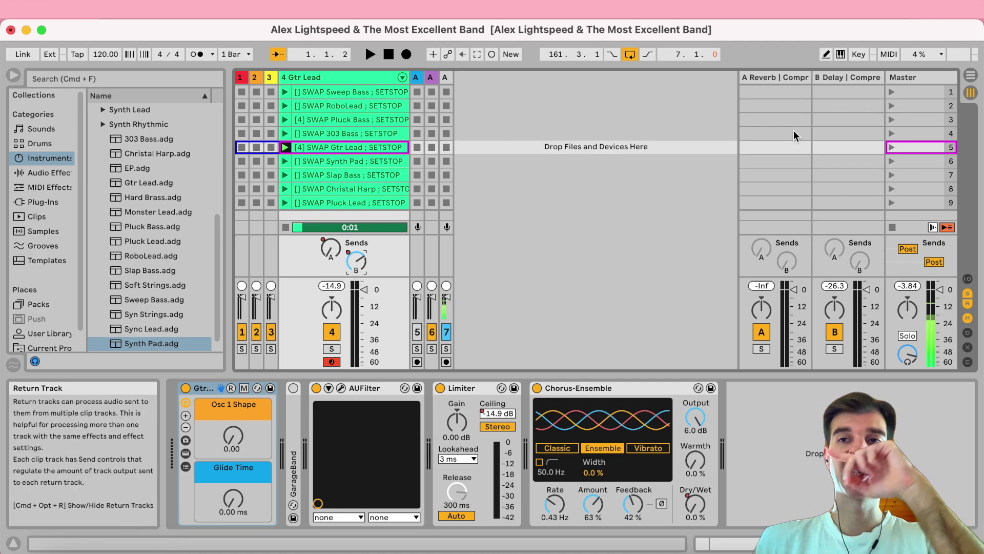
left_click(856, 74)
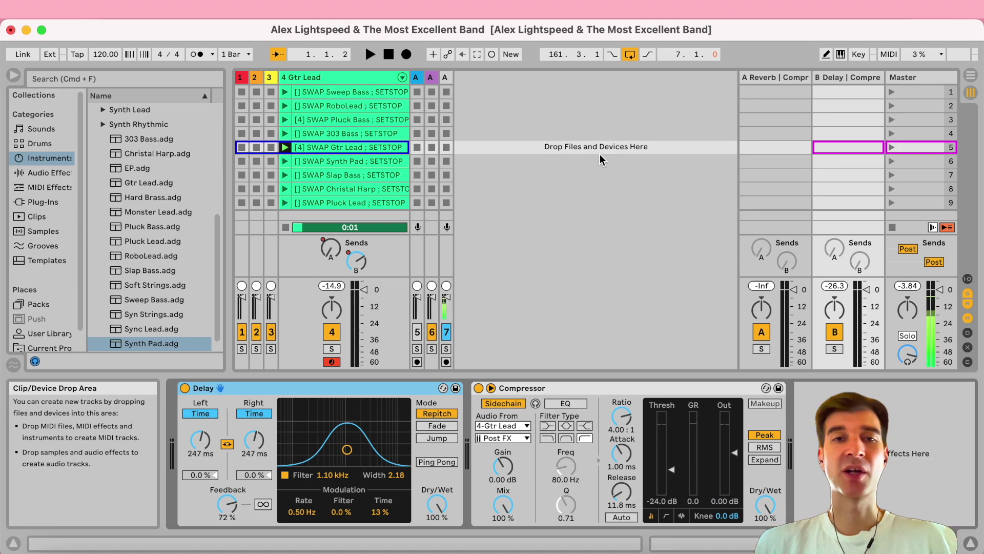
Show the Gtr Lead track's devices and inspect the Chorus-Ensemble dry/wet amount.
left_click(354, 77)
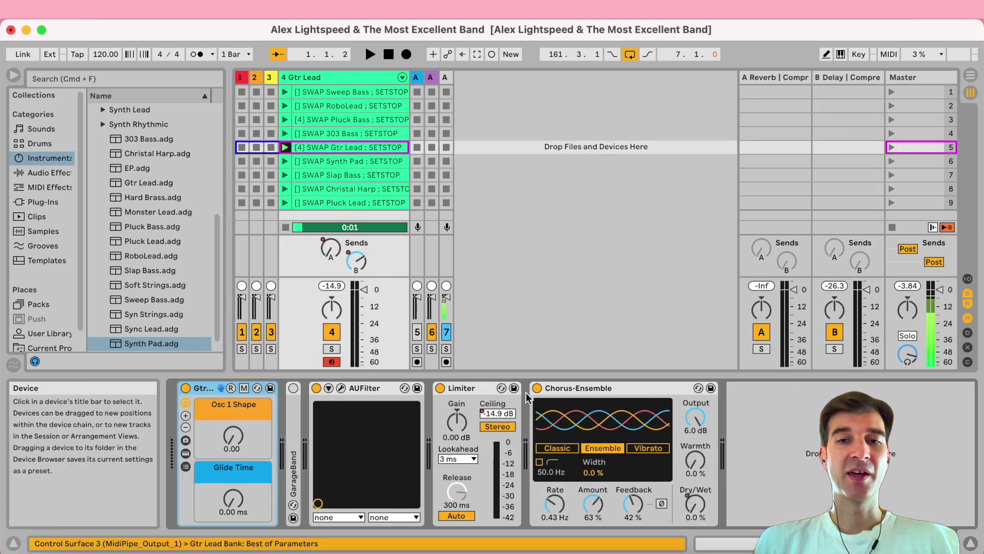
left_click(652, 391)
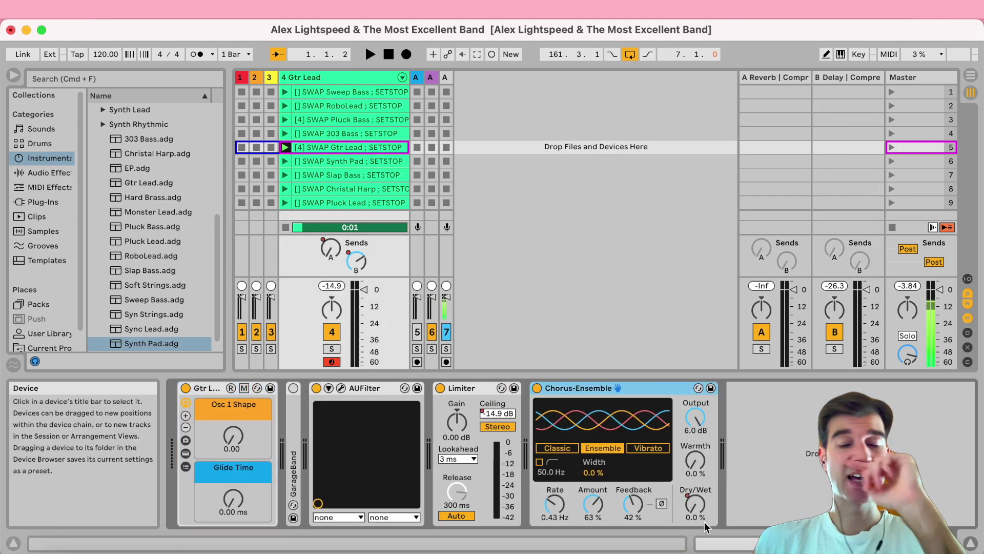
left_click(702, 508)
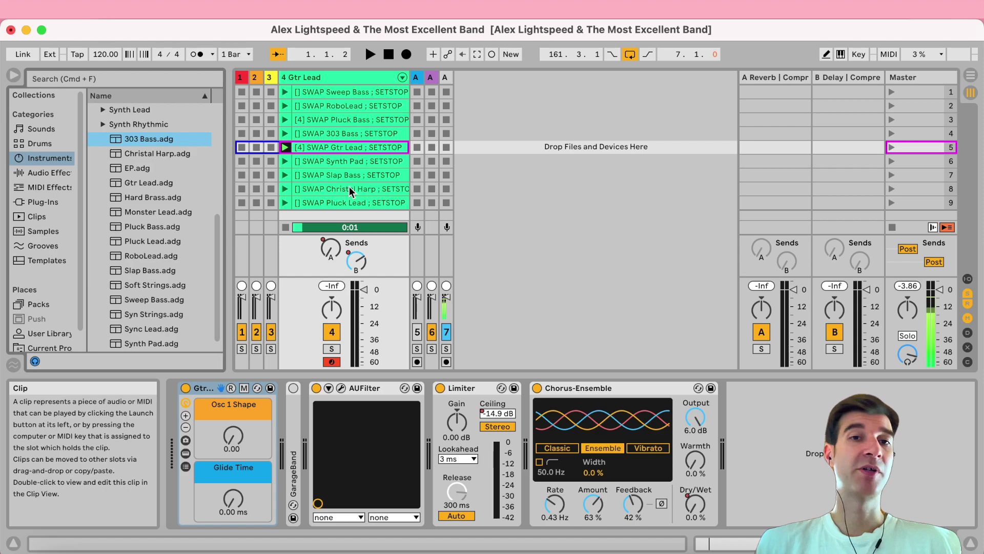
Move to the Synth Pad scene and inspect the Limiter (0.00 dB gain, 3 ms lookahead, 300 ms release).
key("Down")
key("Return")
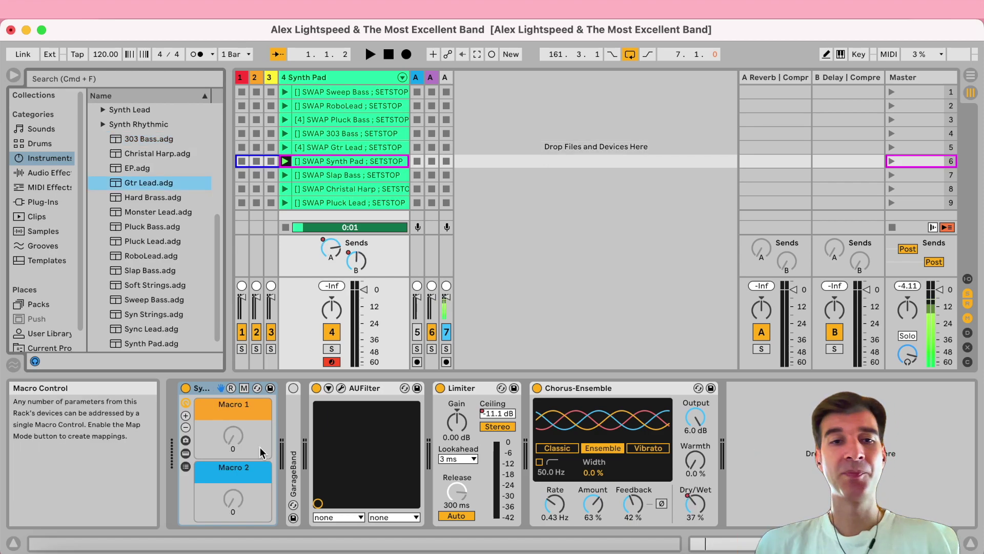
left_click(466, 389)
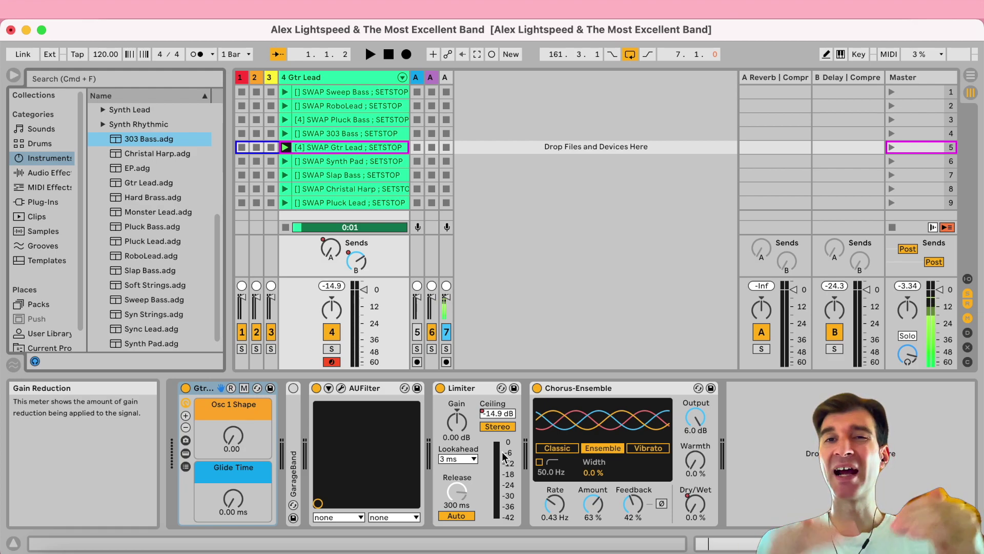
Open AUFilter's own plug-in window to check its filter curve, then close it.
left_click(362, 391)
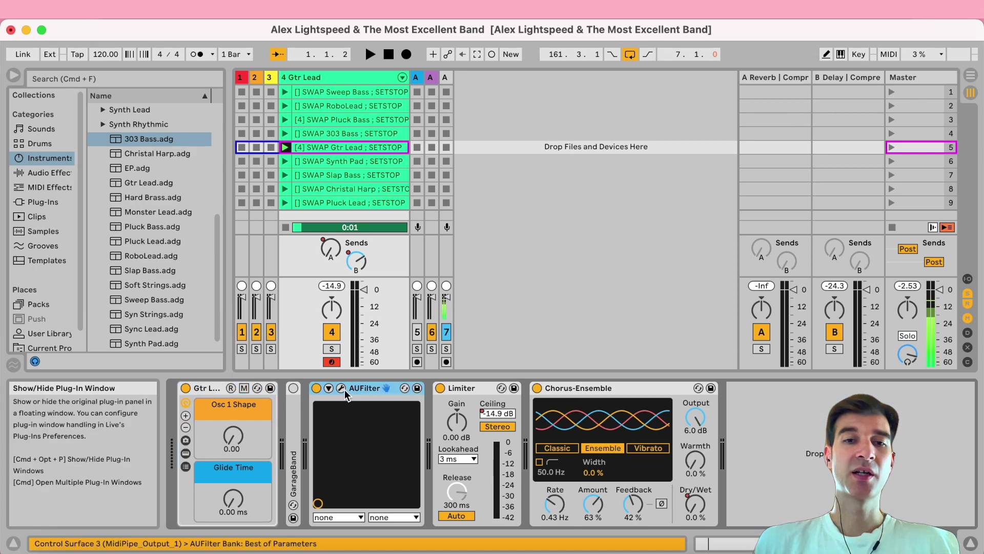
left_click(342, 388)
left_click(582, 67)
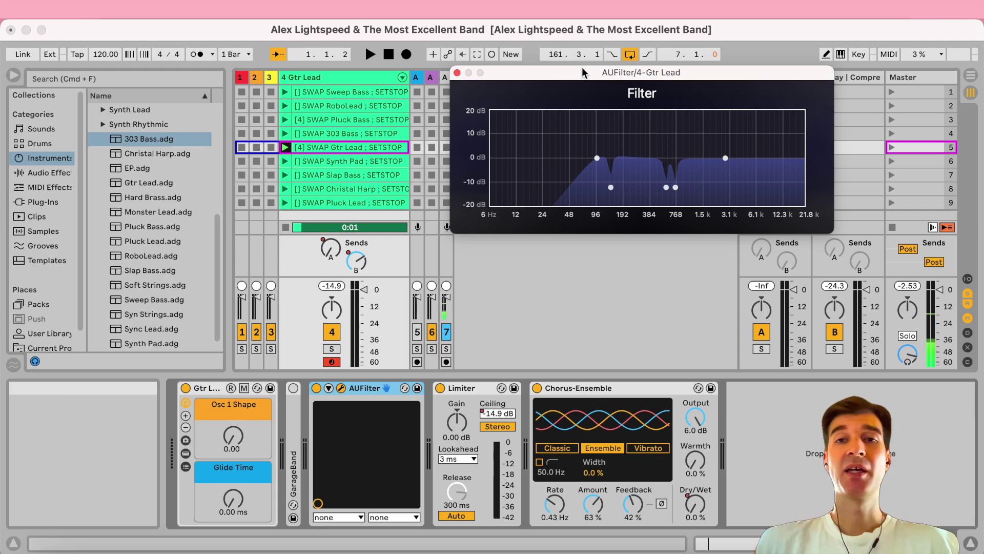
left_click(457, 73)
Check the Plug-Ins settings in Preferences.
key("super+comma")
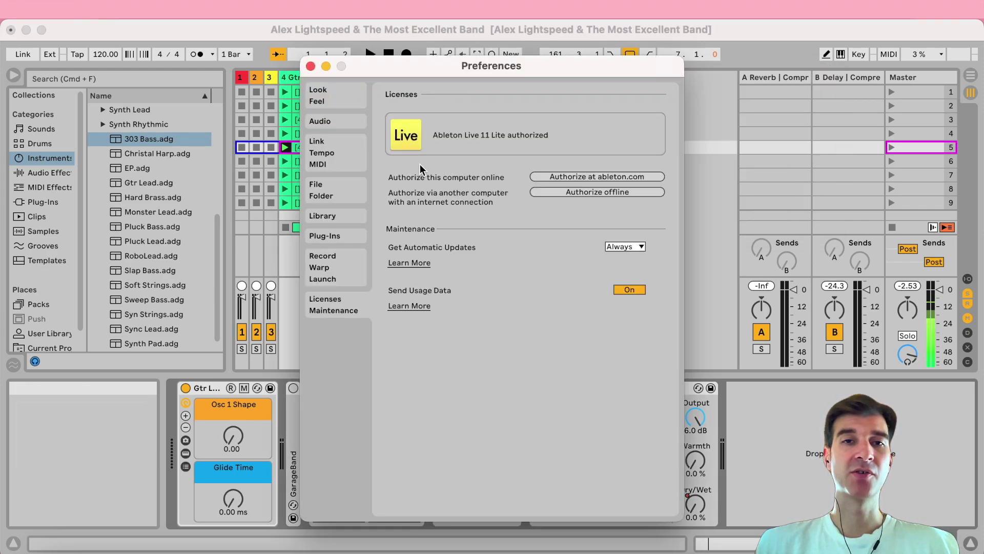
left_click(324, 236)
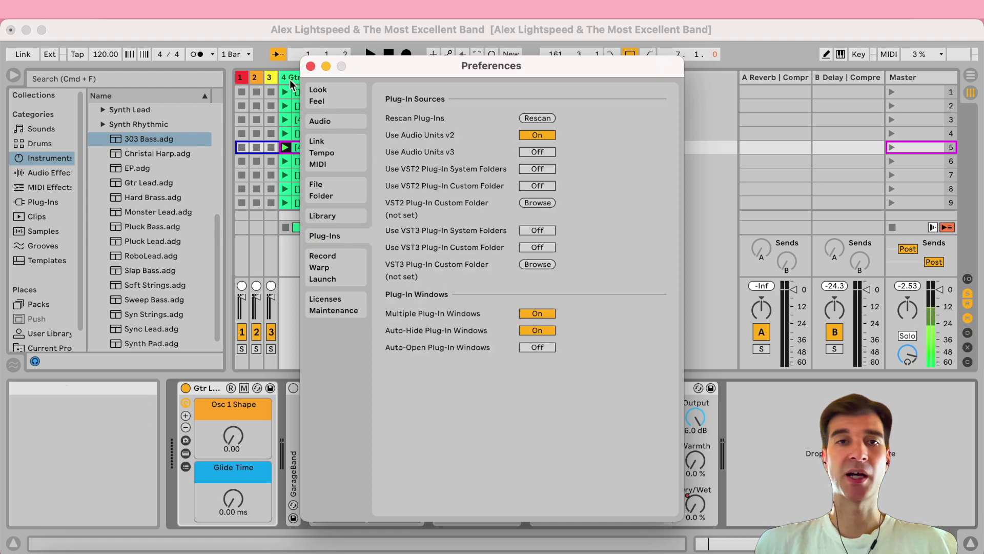
left_click(311, 64)
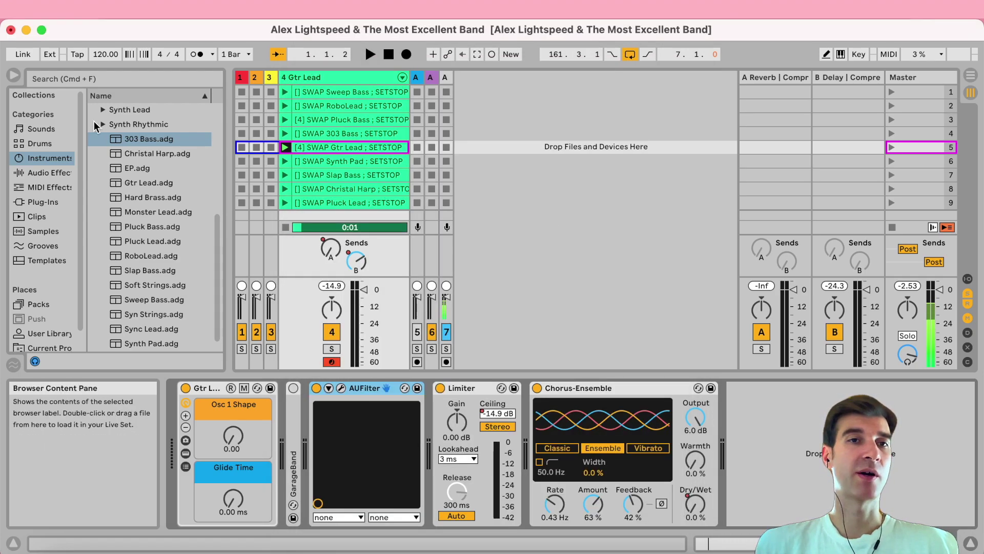
Browse the installed Apple, Bertom and Vital Audio plug-in folders, then recheck AUFilter's curve.
left_click(43, 200)
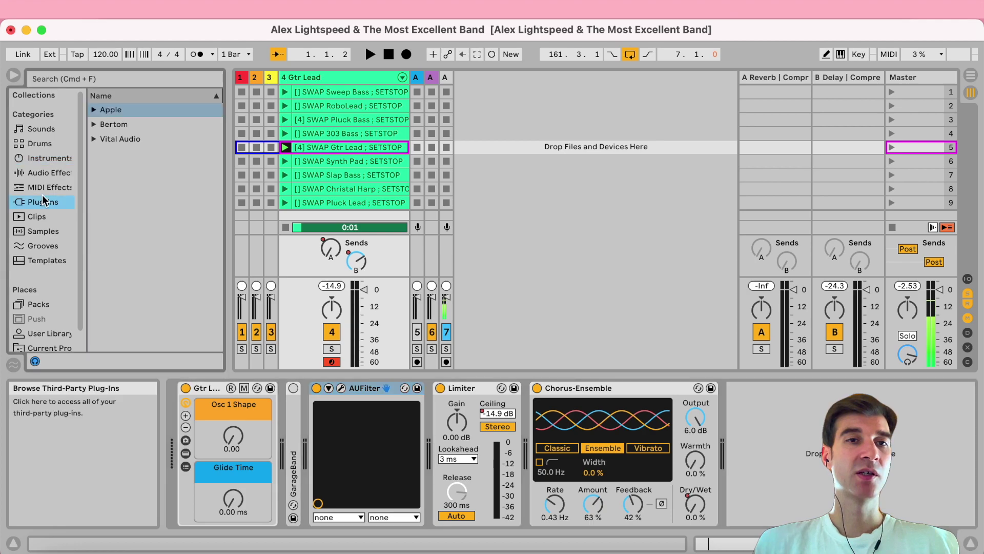
left_click(94, 109)
scroll(144, 192, "down", 3)
scroll(144, 192, "down", 2)
scroll(144, 192, "up", 5)
left_click(94, 110)
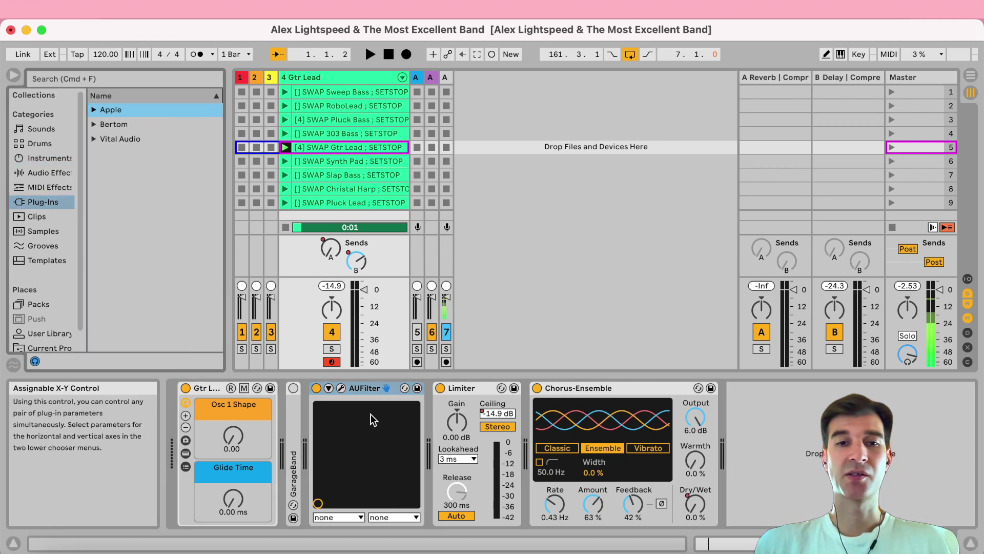
left_click(340, 388)
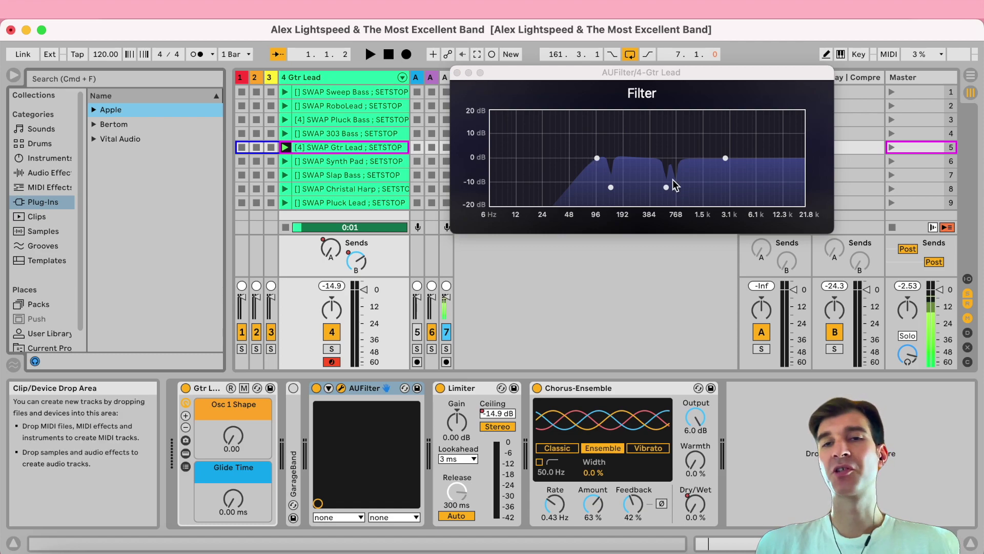
left_click(457, 73)
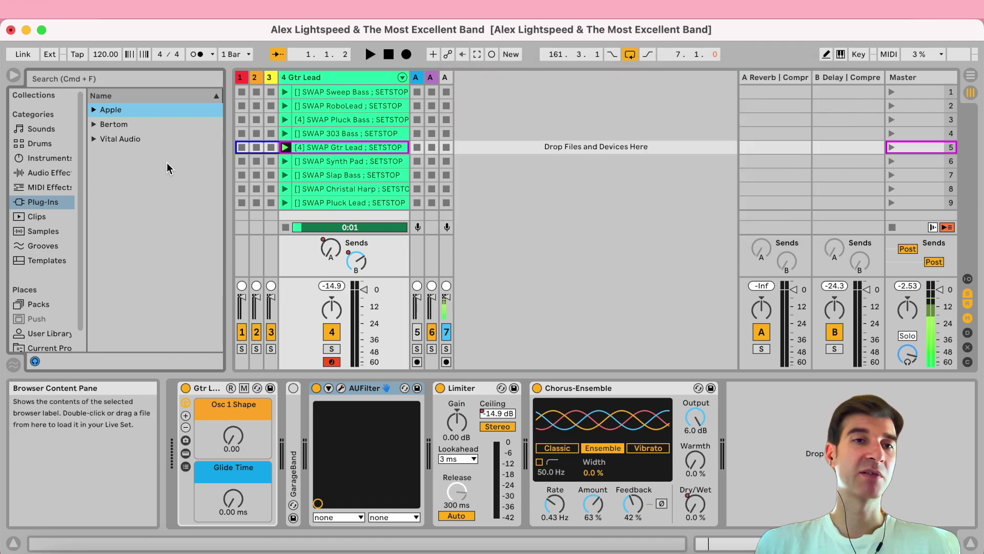
Add an Auto Filter from EQ & Filters in front of AUFilter.
left_click(58, 174)
left_click(95, 153)
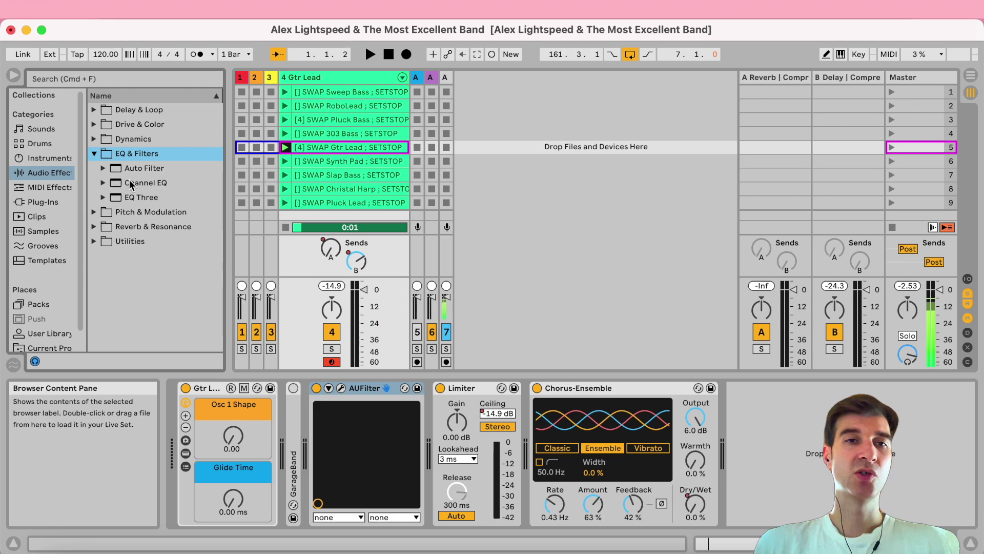
left_click_drag(136, 167, 308, 399)
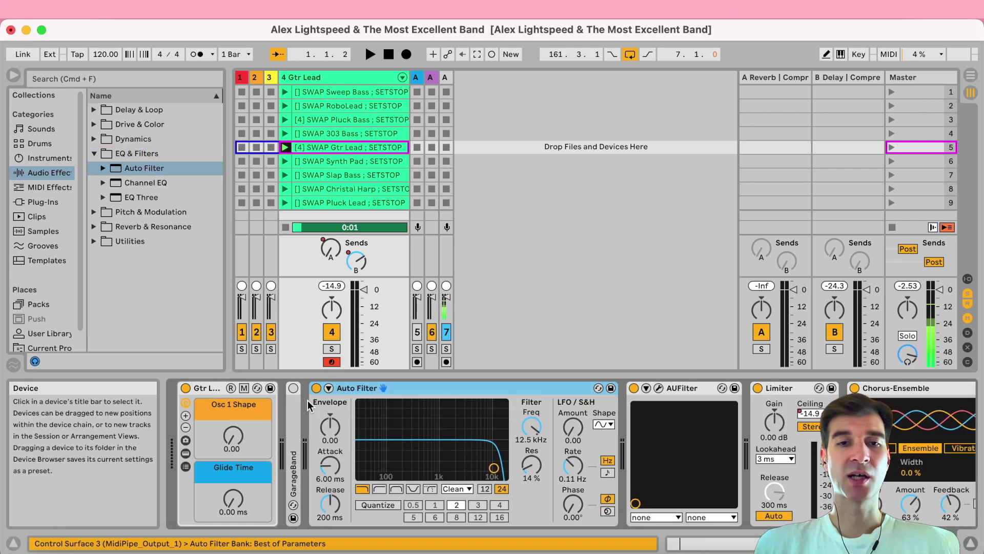
Try high-pass, band-pass and notch modes with adjusted frequency and resonance, then delete the Auto Filter.
left_click(379, 489)
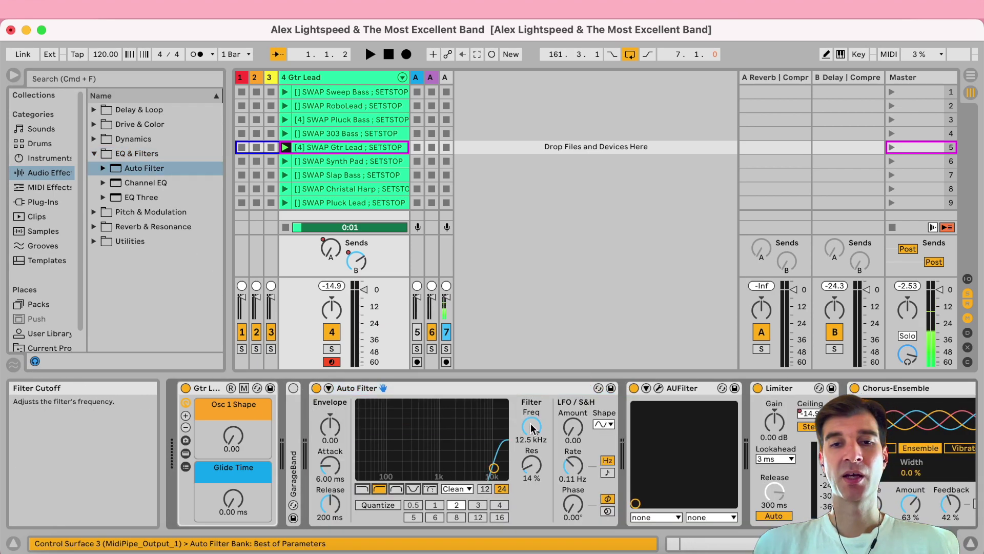
left_click_drag(532, 425, 531, 471)
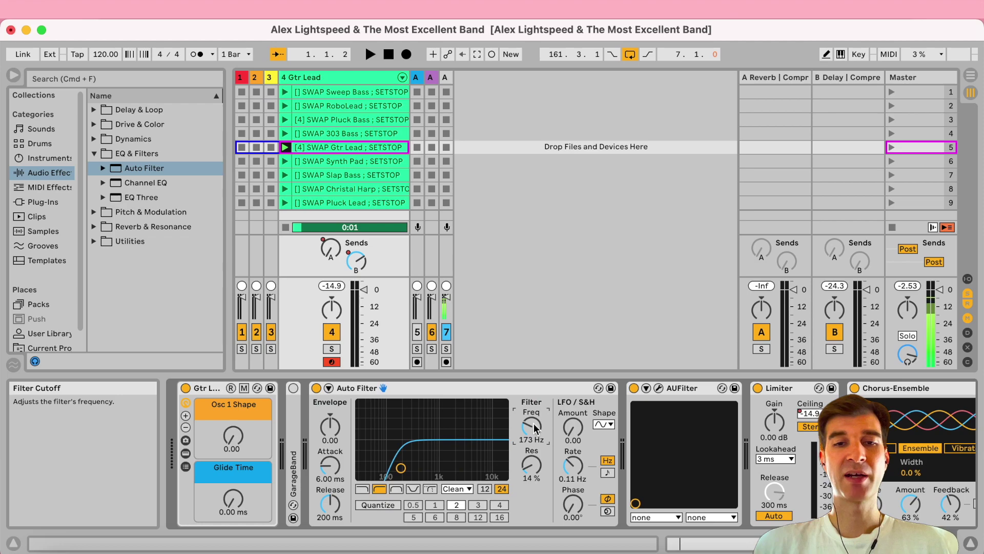
left_click(397, 488)
left_click(412, 488)
left_click_drag(401, 467, 413, 438)
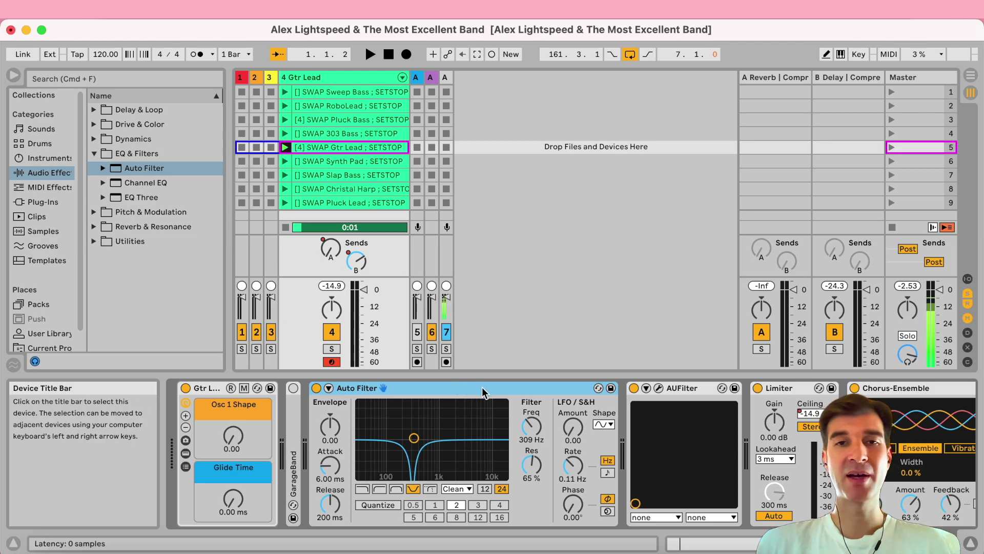
key("Delete")
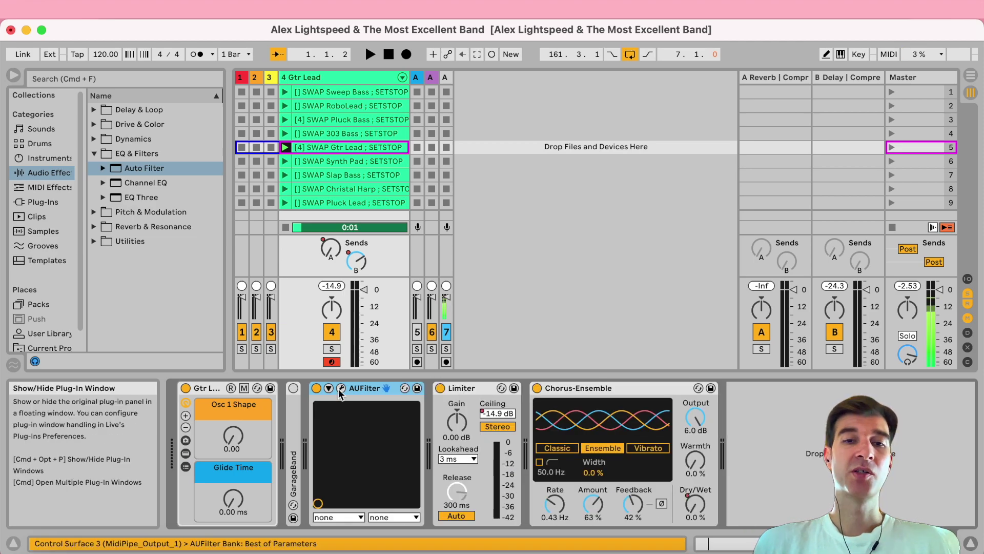
Inspect AUFilter's 96 Hz high-pass, 140 Hz cut, and 589 Hz and 750 Hz notch points.
left_click(341, 388)
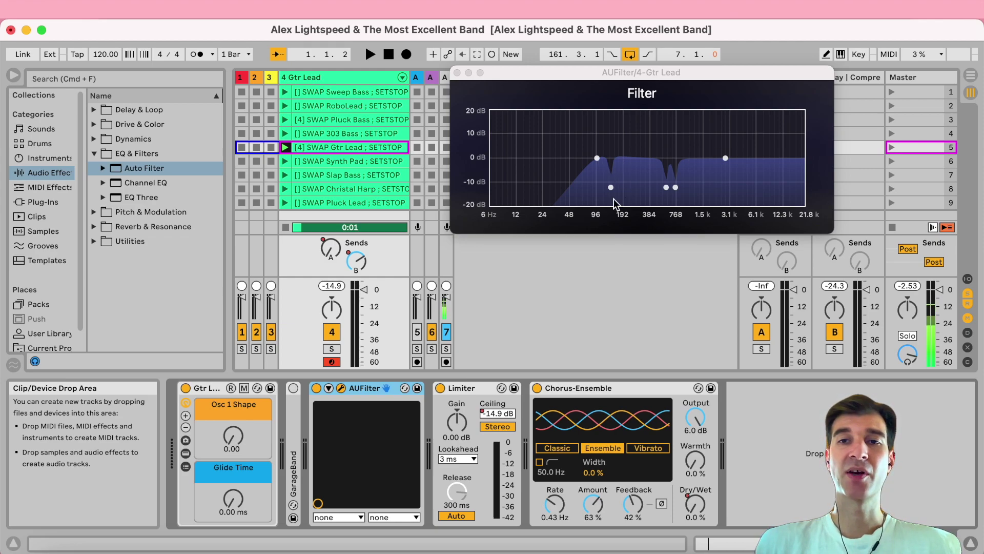
left_click(597, 159)
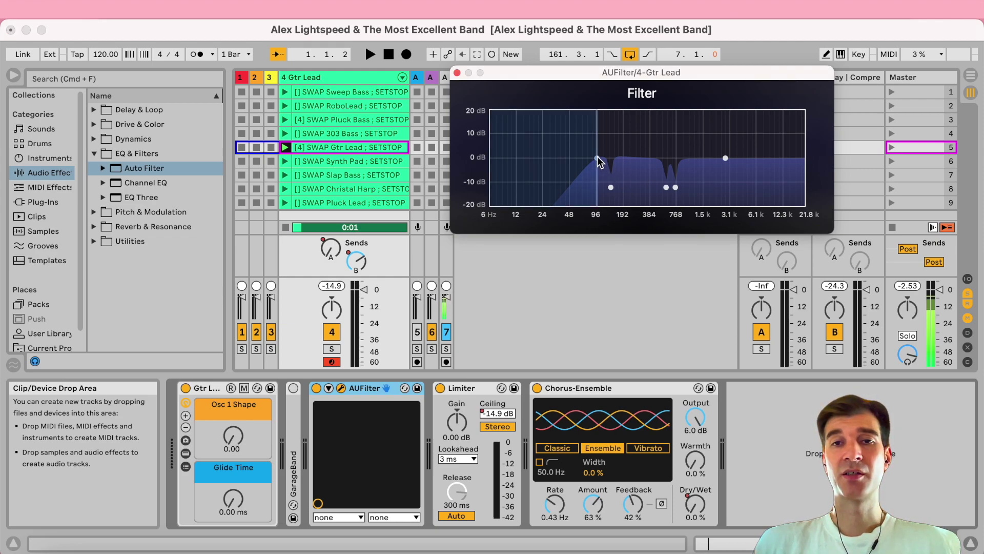
mouse_move(598, 160)
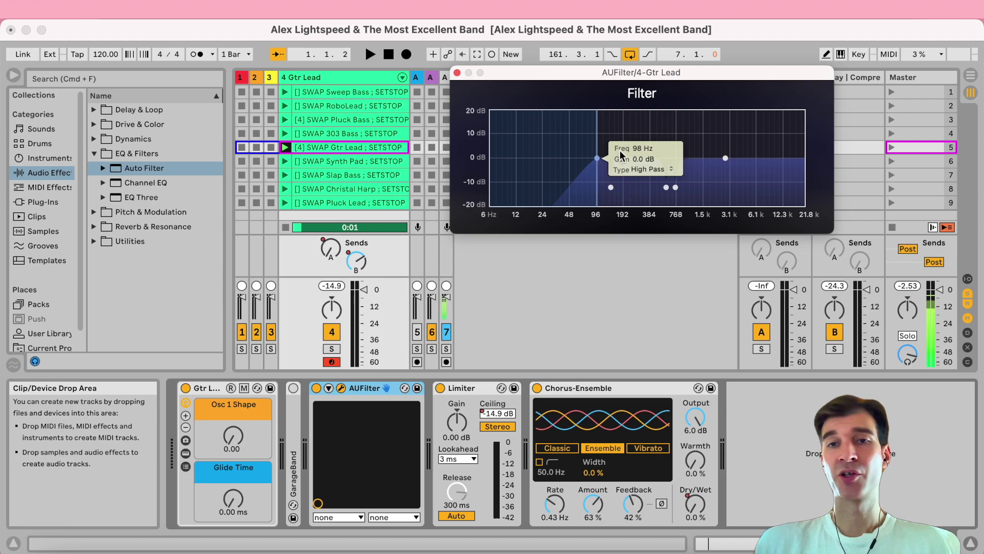
left_click(611, 187)
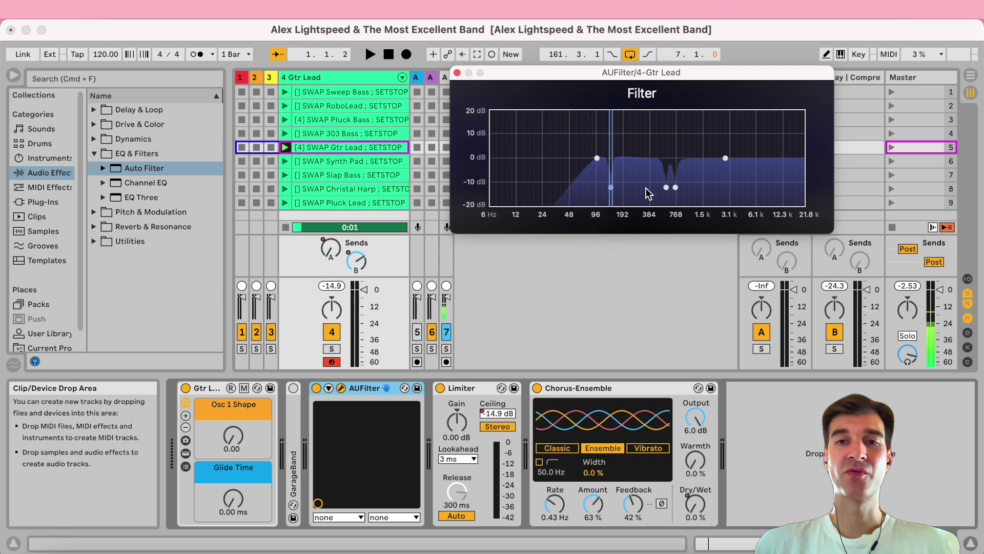
left_click(666, 187)
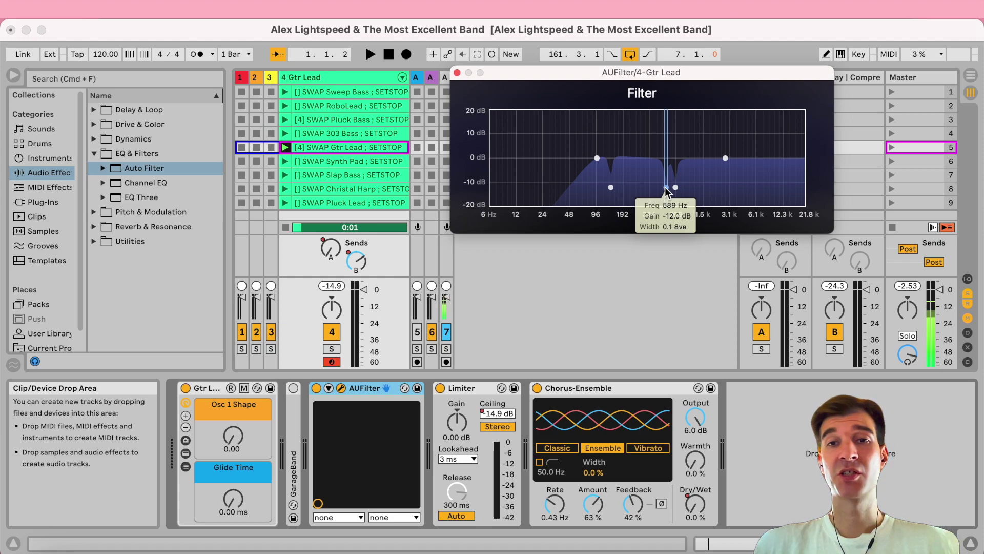
left_click(676, 188)
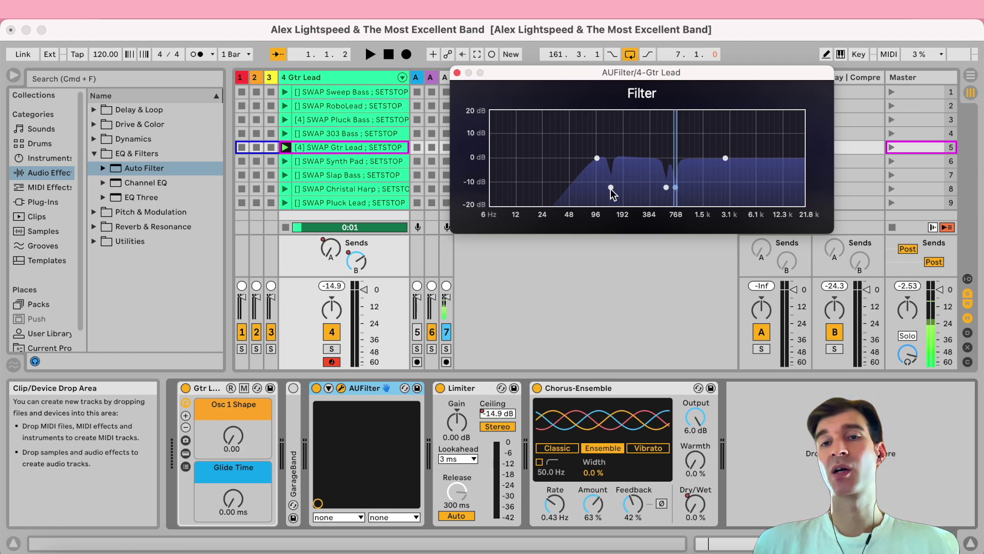
Compare AUFilter bypassed and active, leave it switched off, and close its window.
left_click(316, 388)
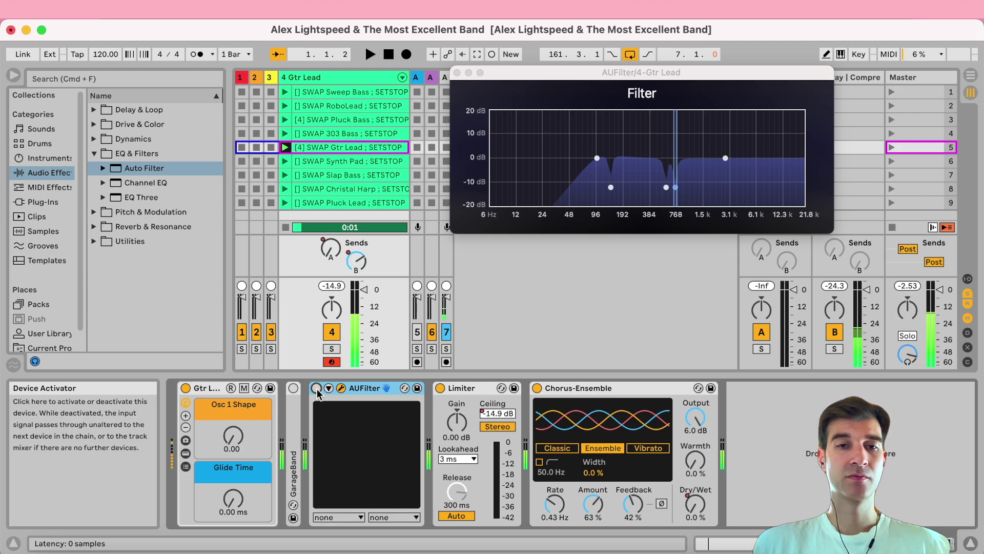
left_click(316, 388)
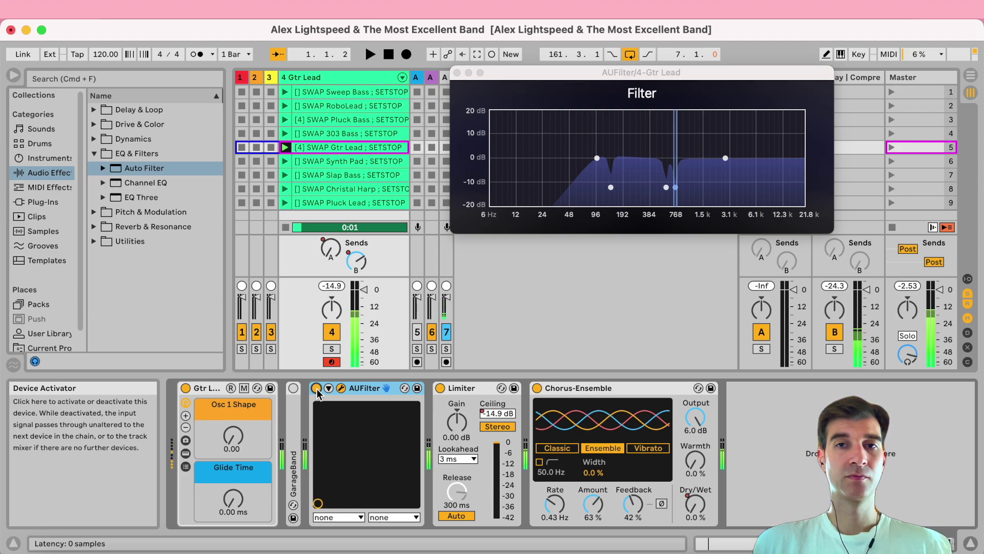
left_click(316, 388)
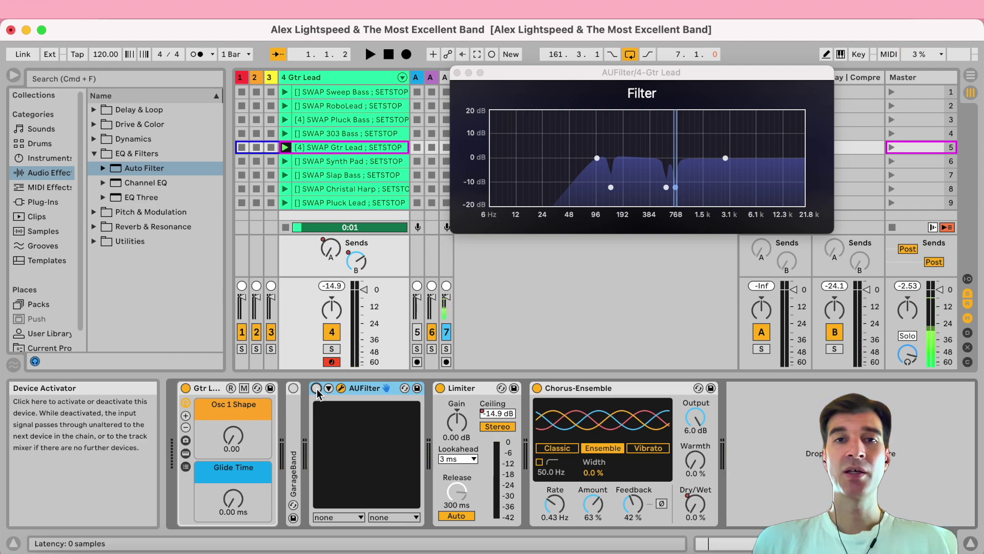
left_click(457, 72)
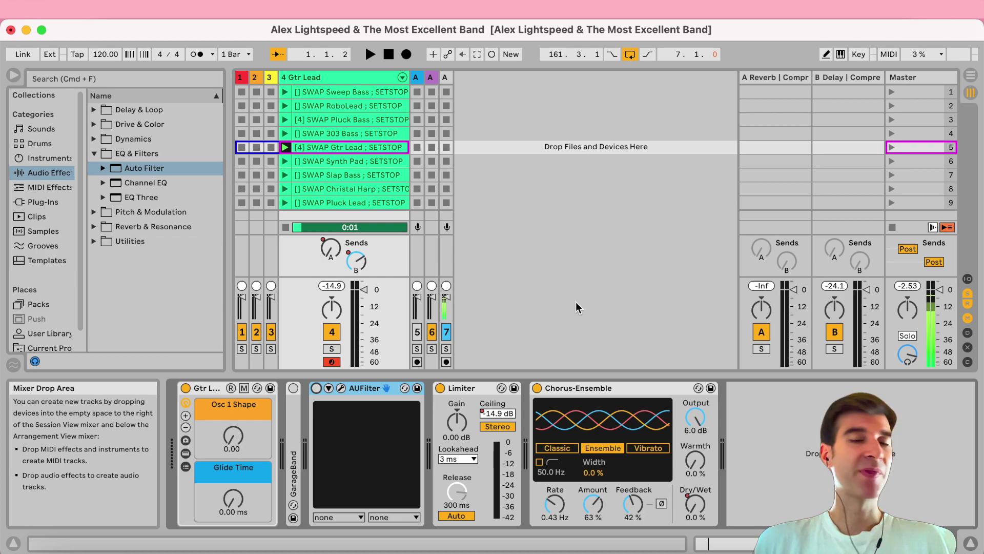